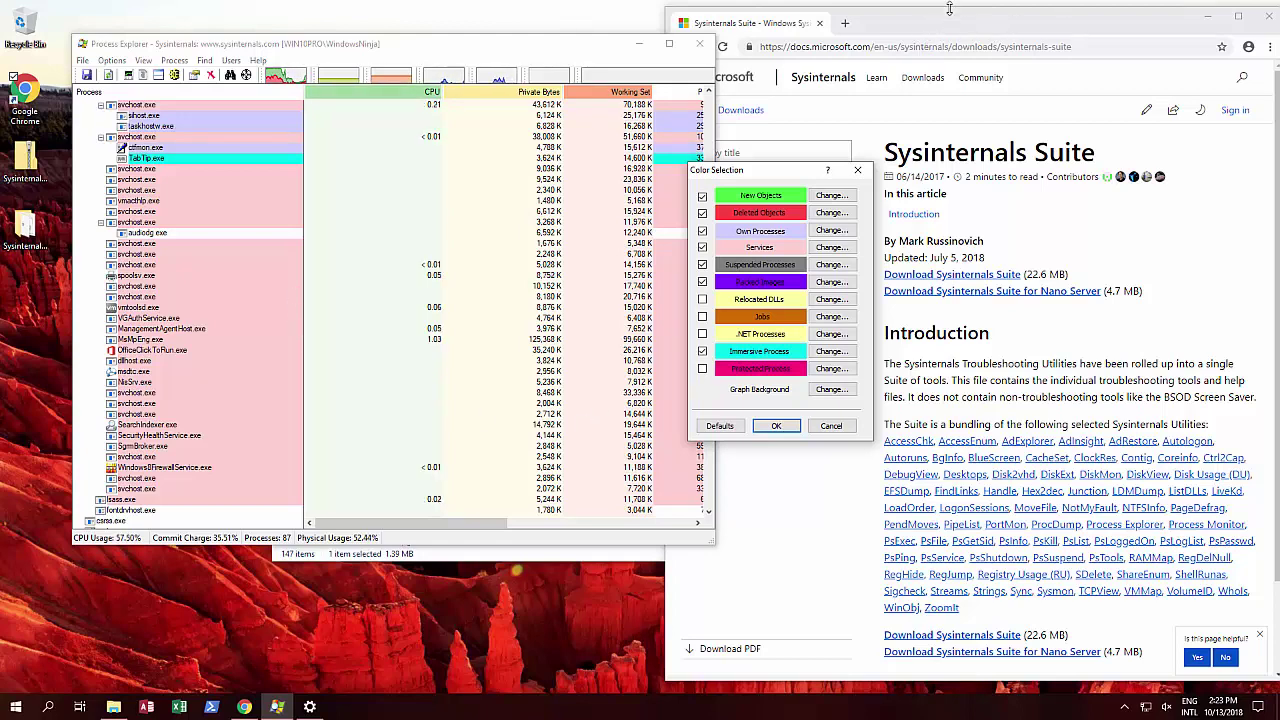
# - View the Sysinternals Suite download page full-screen in Chrome, check the Google results that lead to it, and minimize the browser
pyautogui.click(1250, 18)
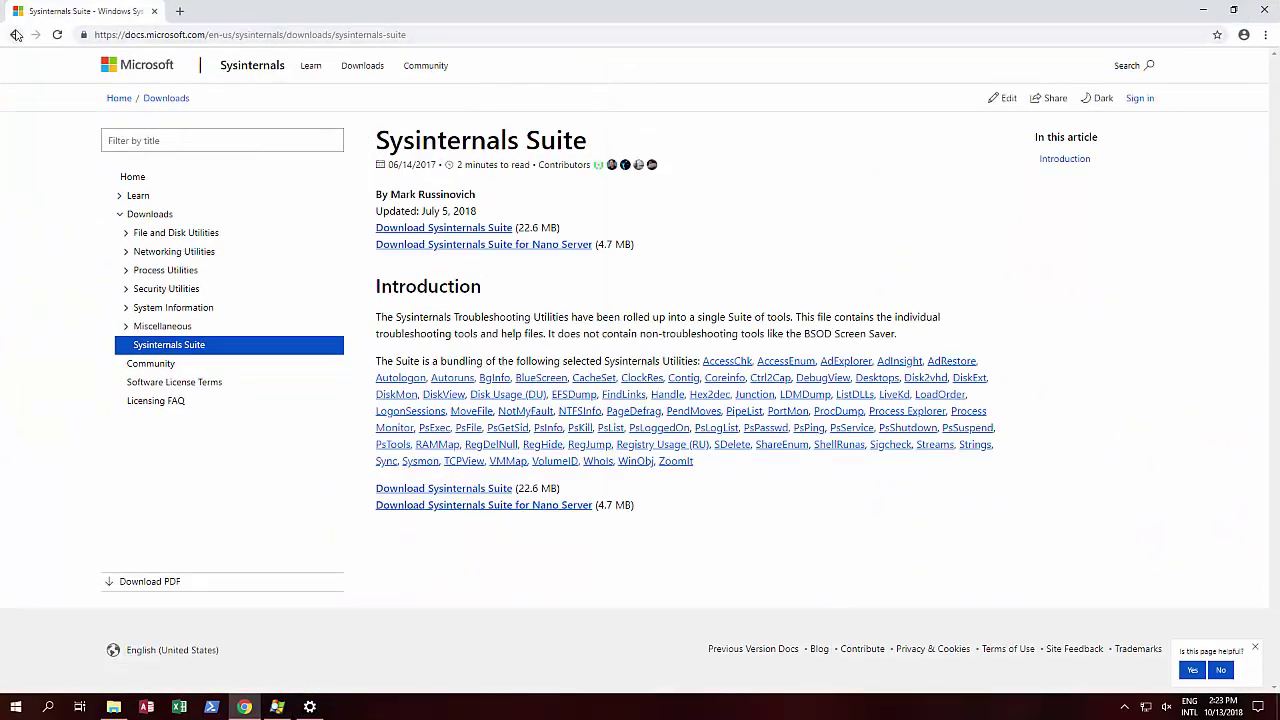
pyautogui.click(16, 35)
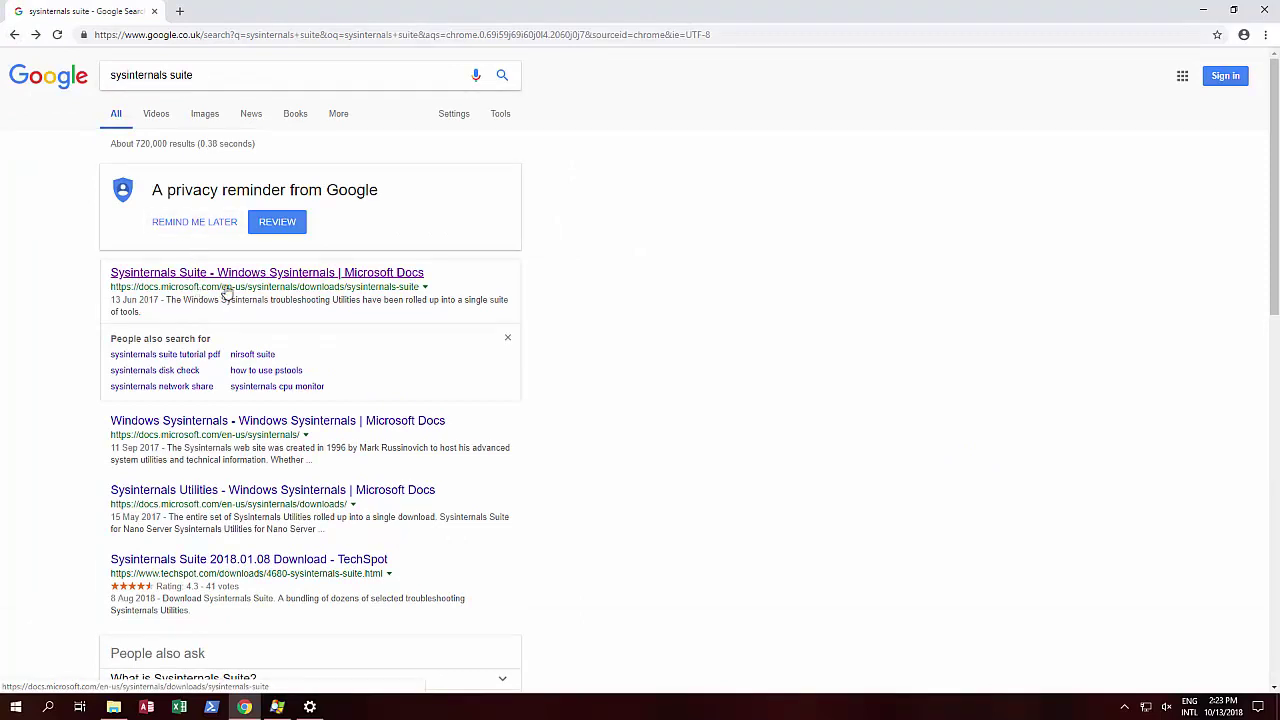
pyautogui.click(37, 35)
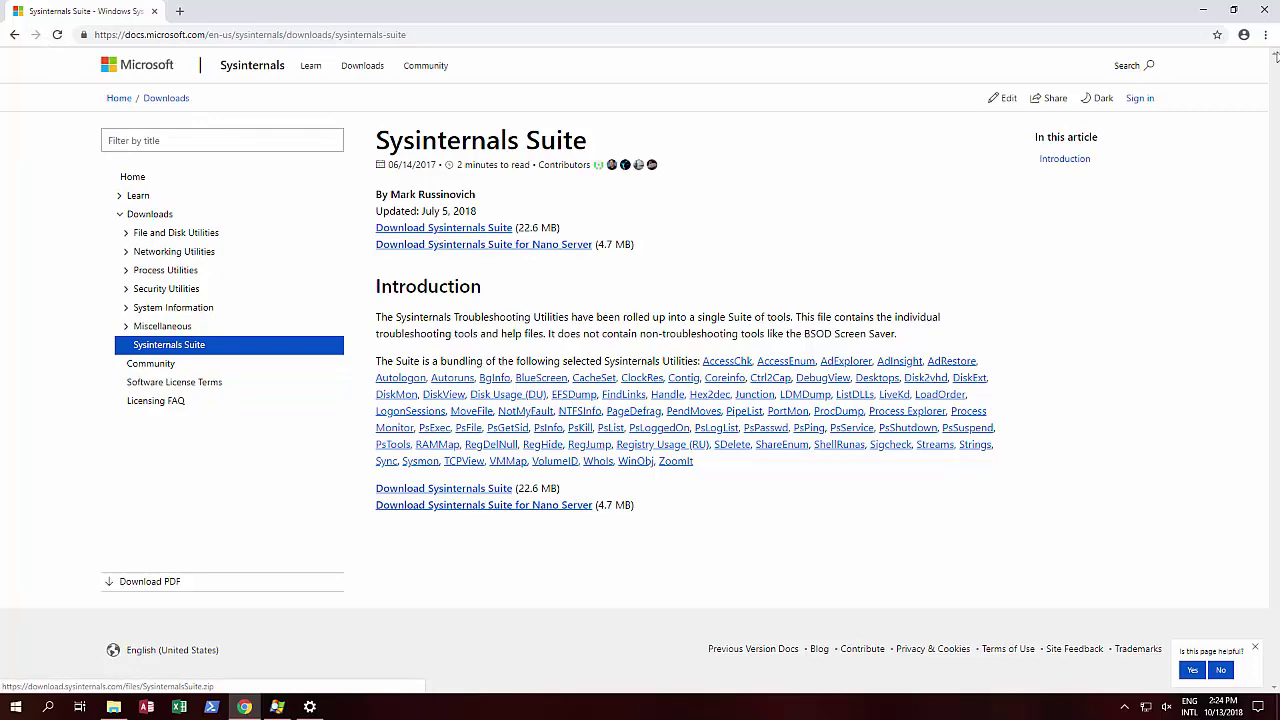
pyautogui.click(1214, 14)
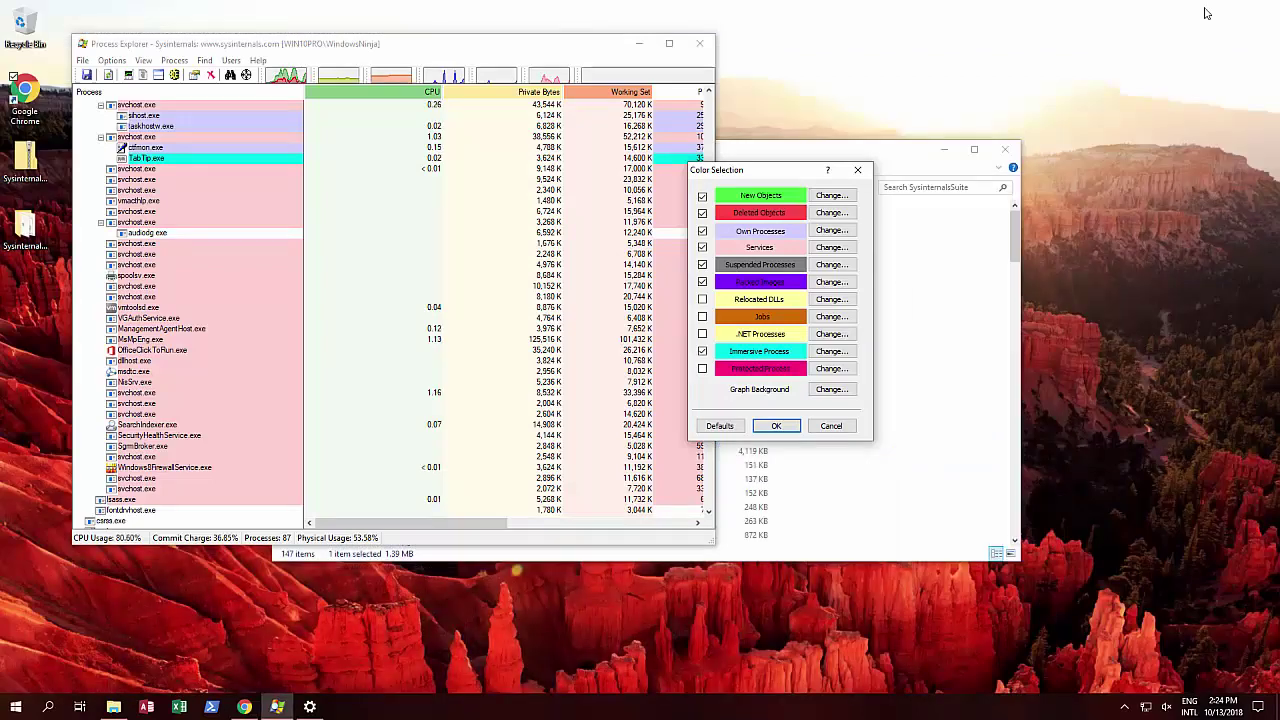
pyautogui.click(30, 165)
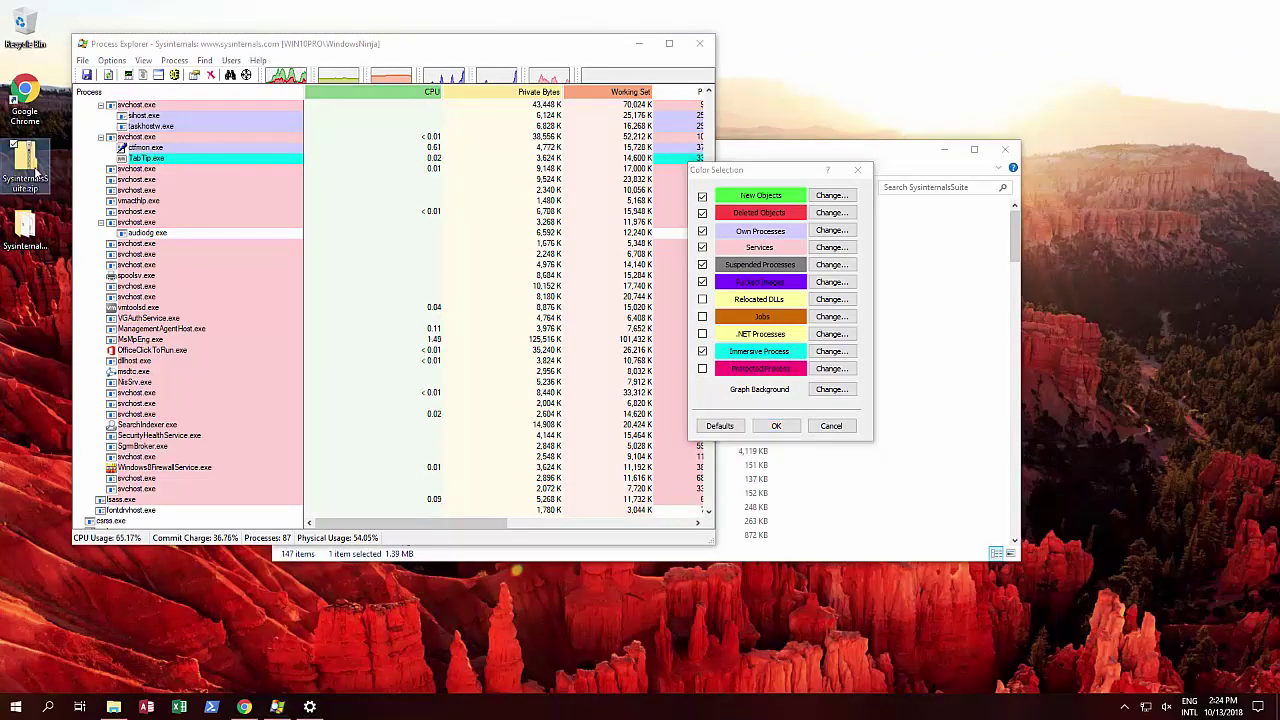
pyautogui.rightClick(33, 170)
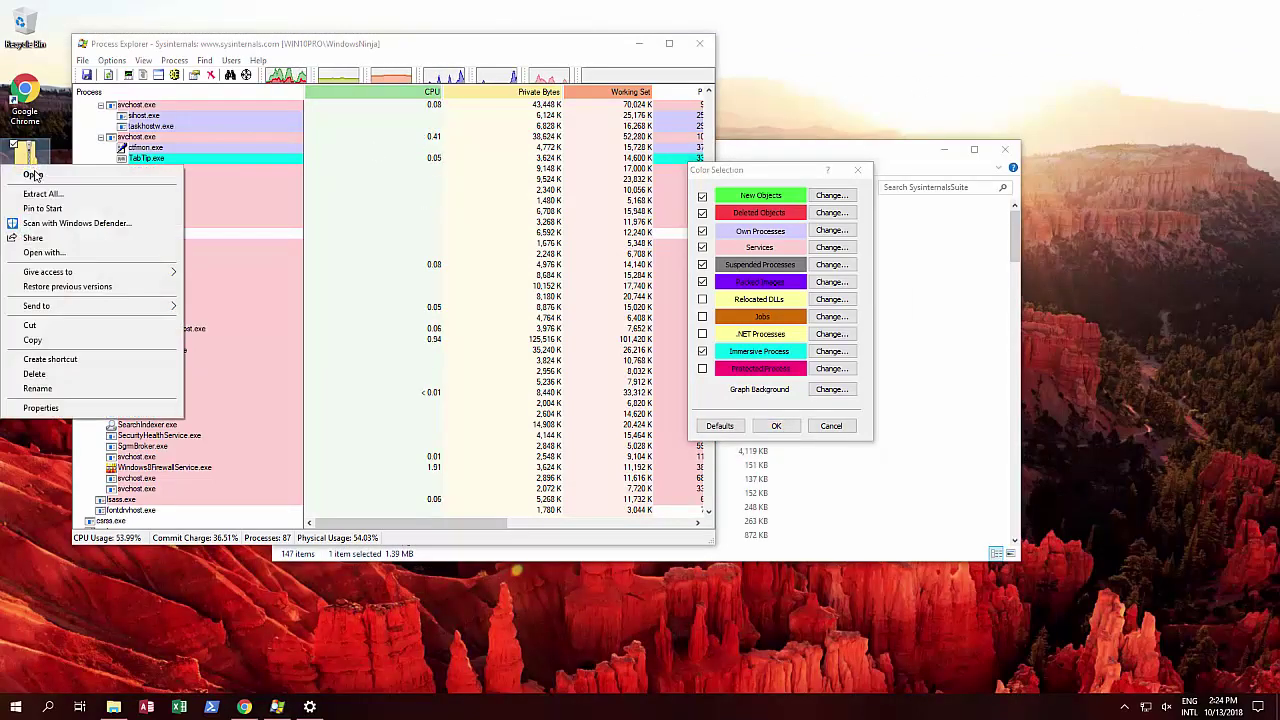
pyautogui.click(42, 193)
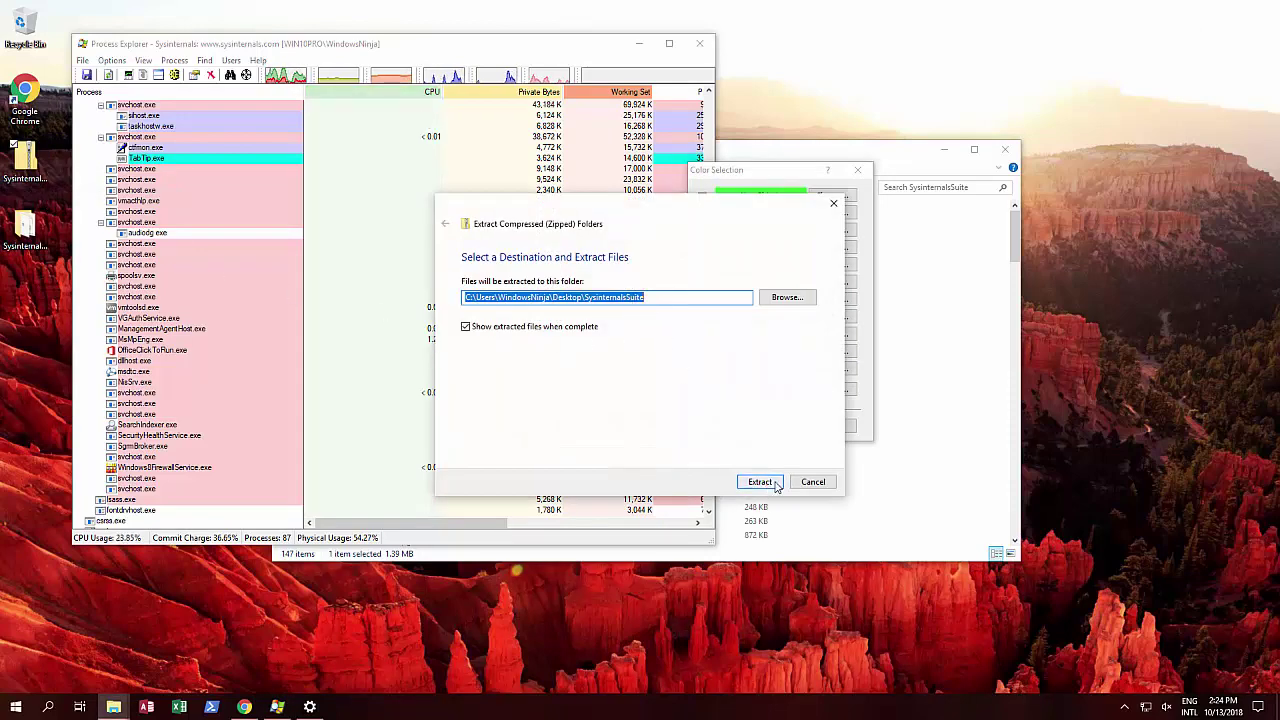
pyautogui.click(813, 482)
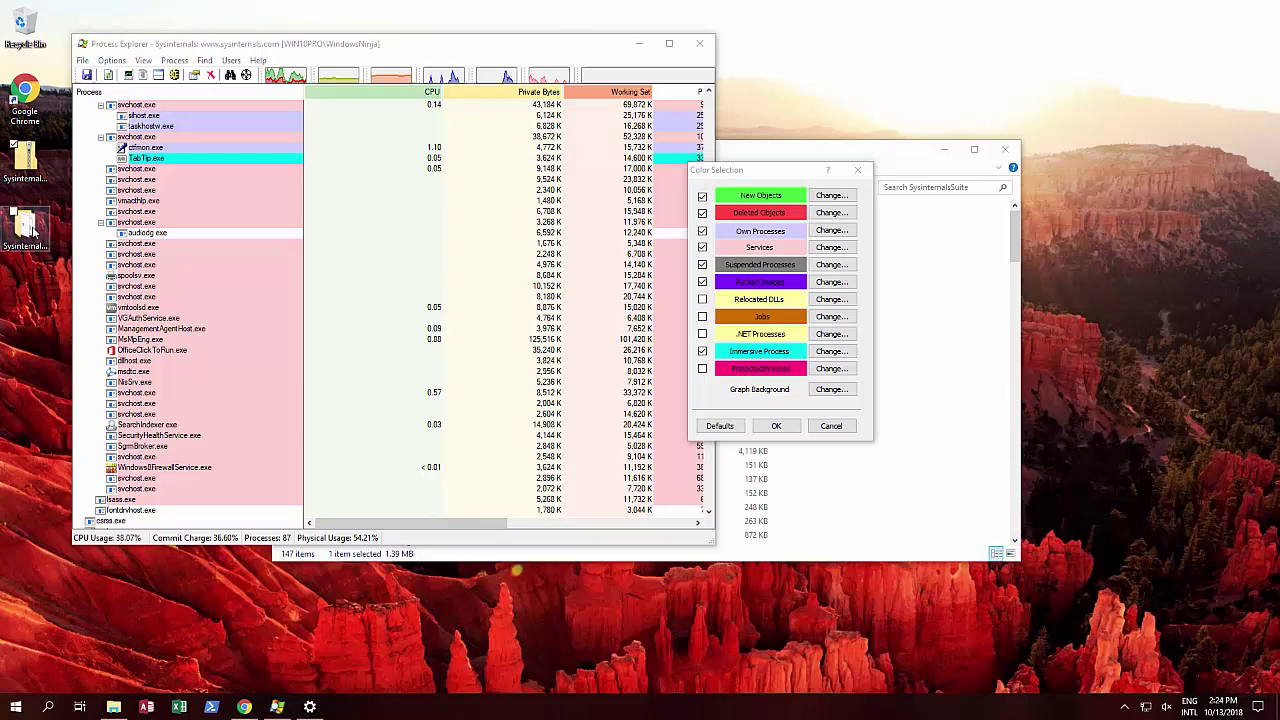
# - Look through the extracted SysinternalsSuite folder for procexp64.exe, inspect the ways it can be run, and minimize the folder window
pyautogui.doubleClick(24, 224)
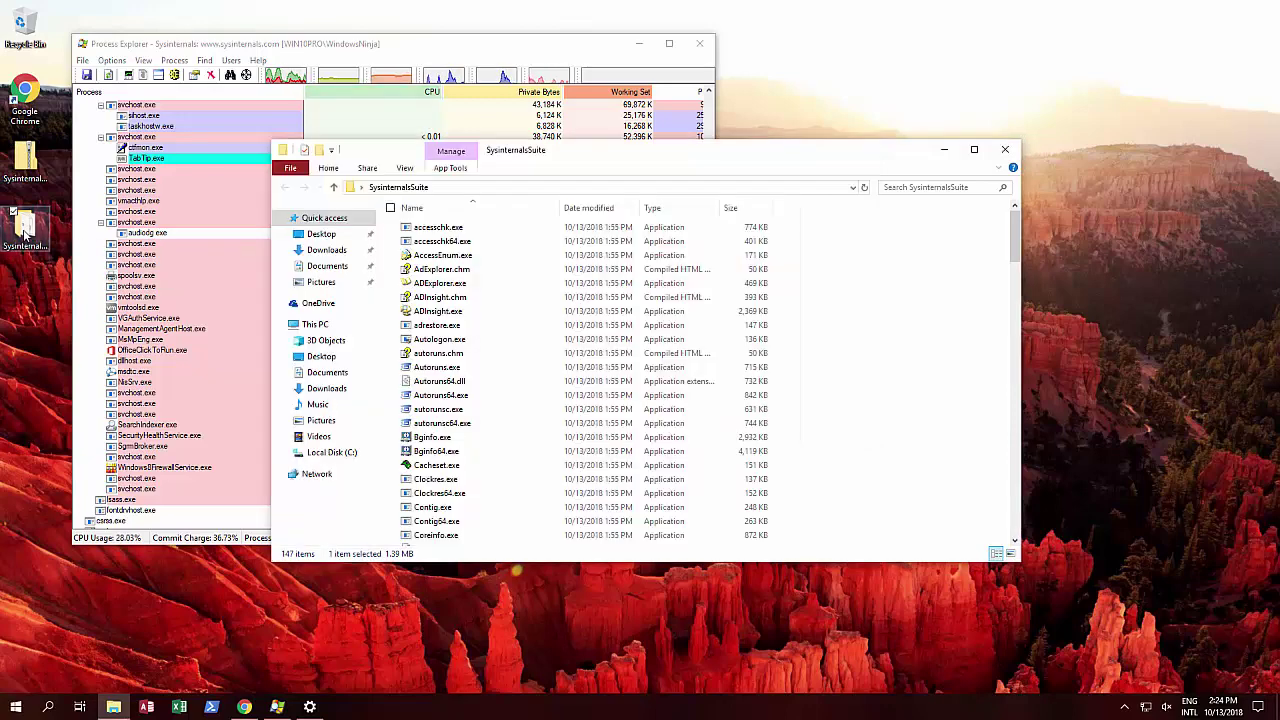
pyautogui.scroll(-7, 705, 288)
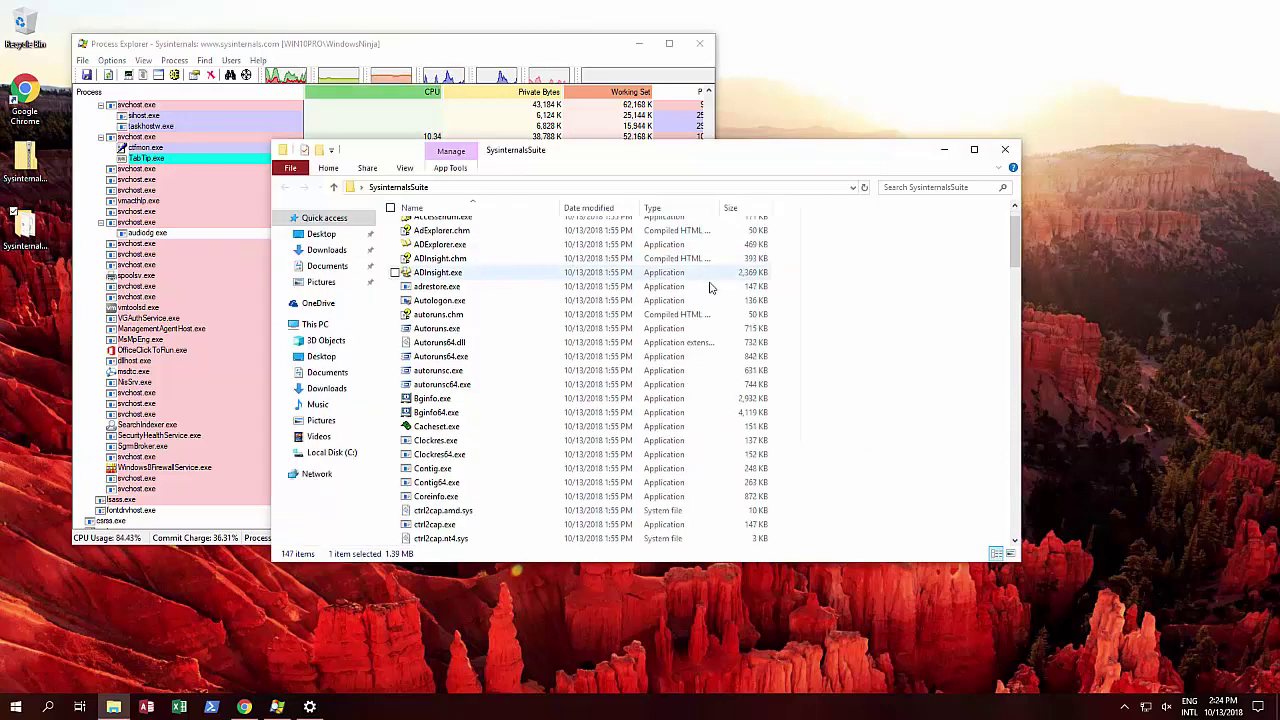
pyautogui.scroll(-14, 701, 291)
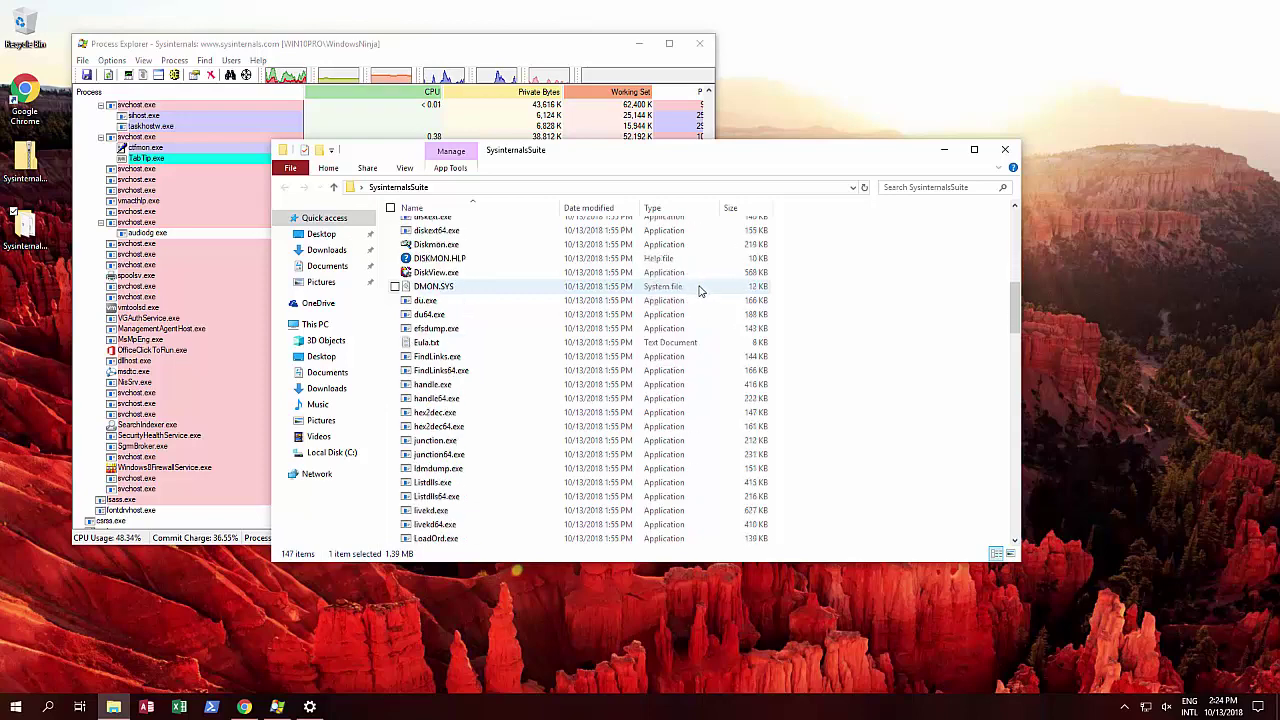
pyautogui.scroll(-2, 700, 292)
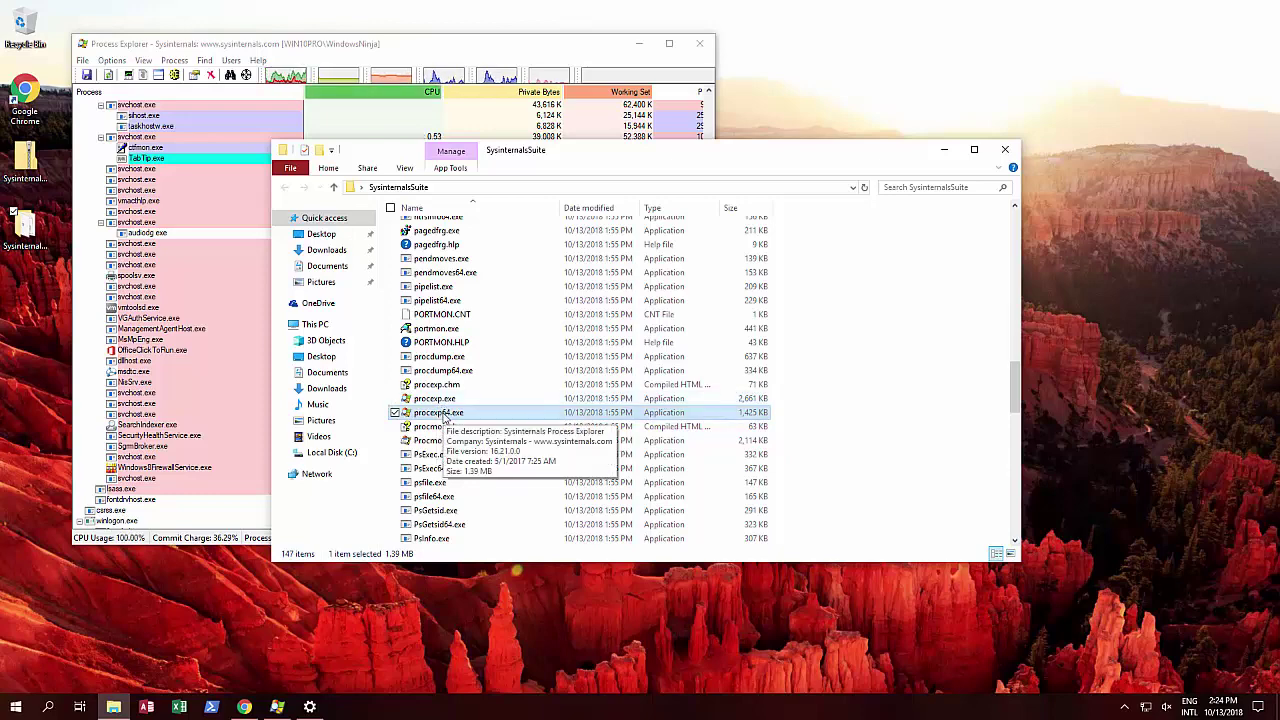
pyautogui.rightClick(445, 418)
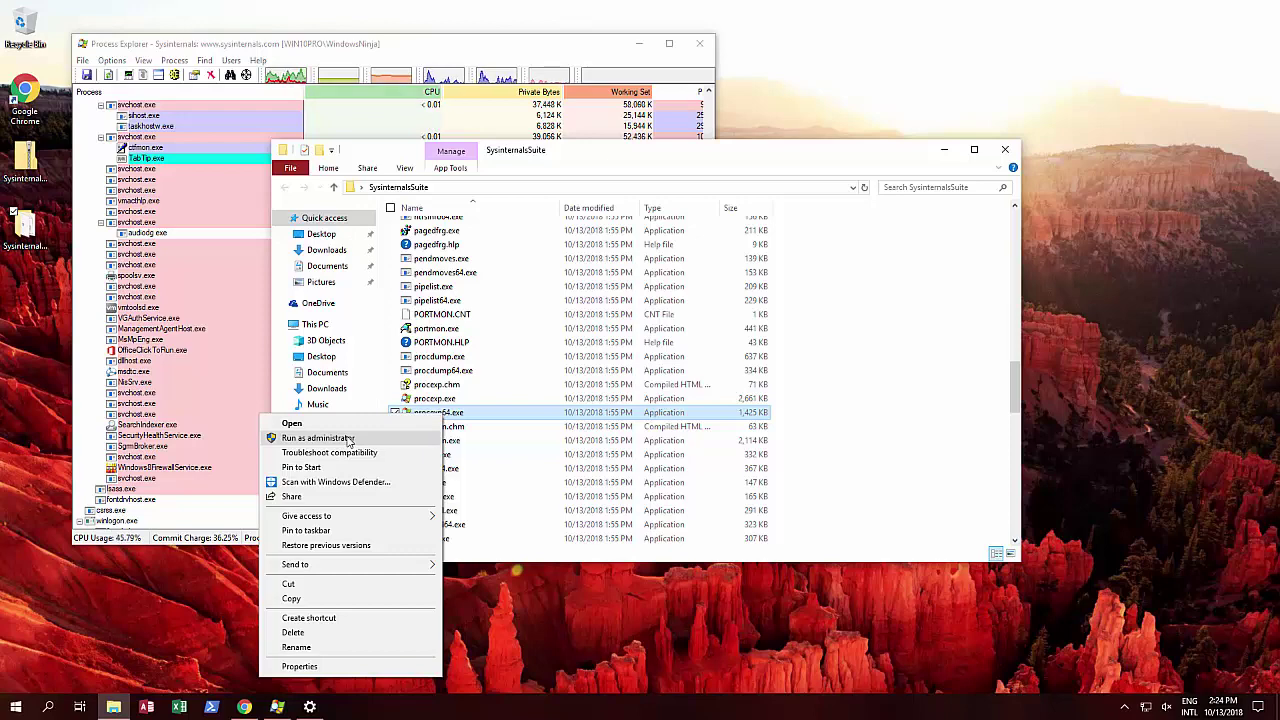
pyautogui.click(497, 413)
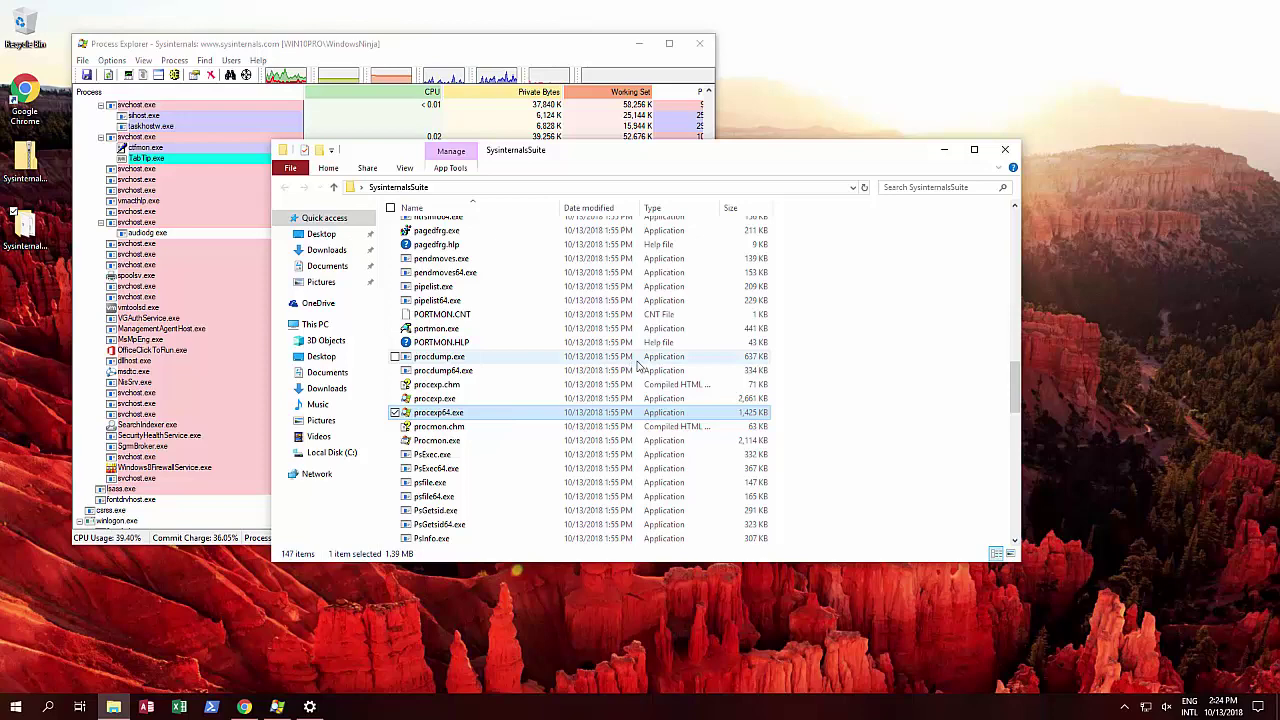
pyautogui.click(943, 149)
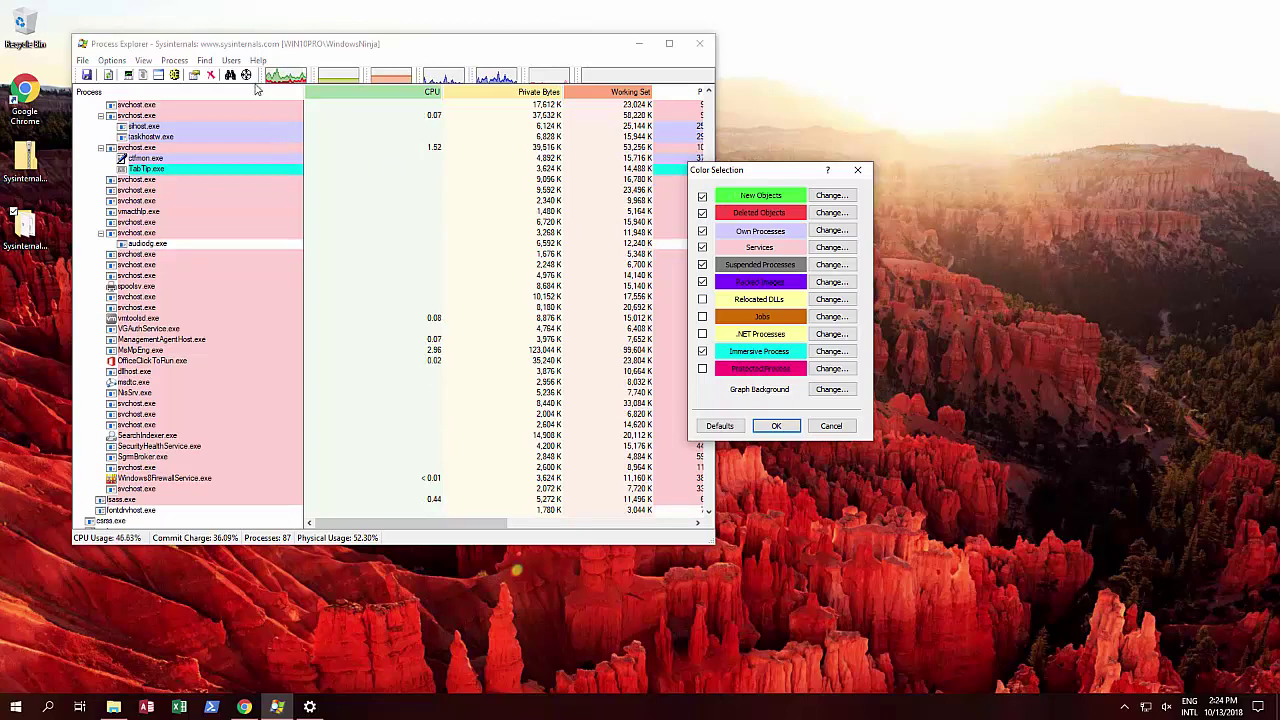
# - Close the Color Selection dialog without changes and maximize the Process Explorer window
pyautogui.moveTo(759, 166); pyautogui.dragTo(820, 165)
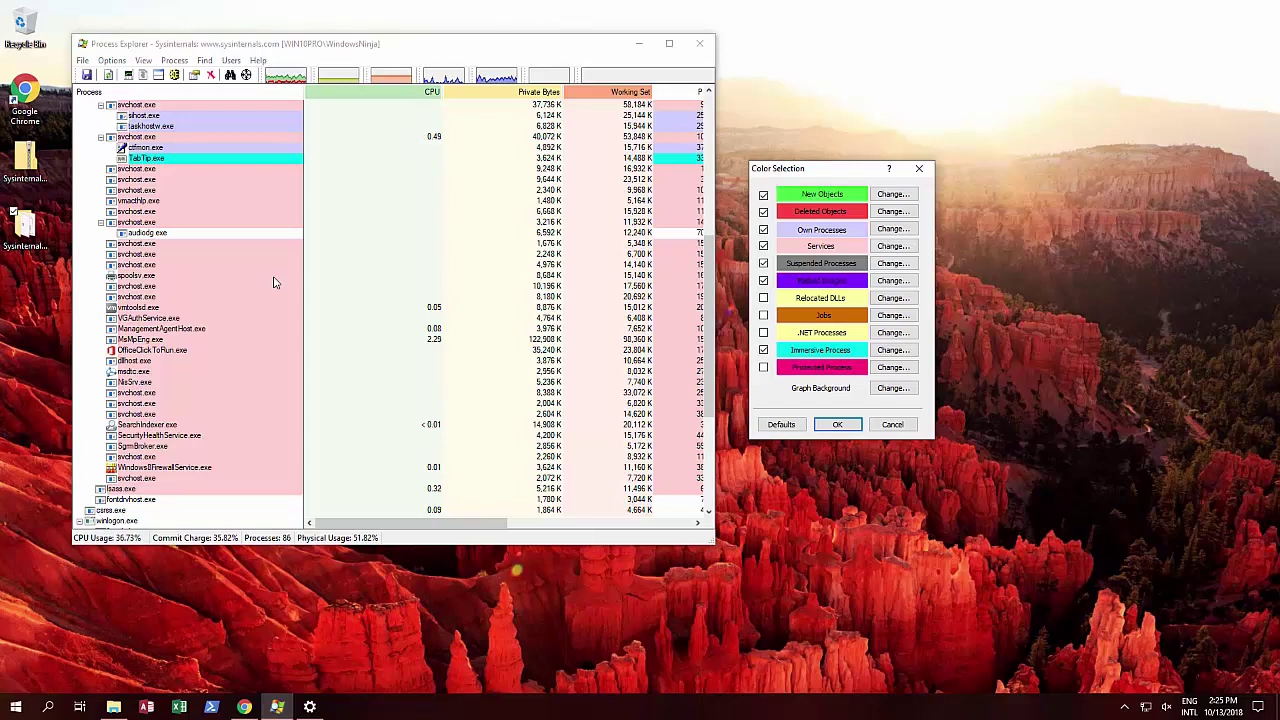
pyautogui.click(905, 427)
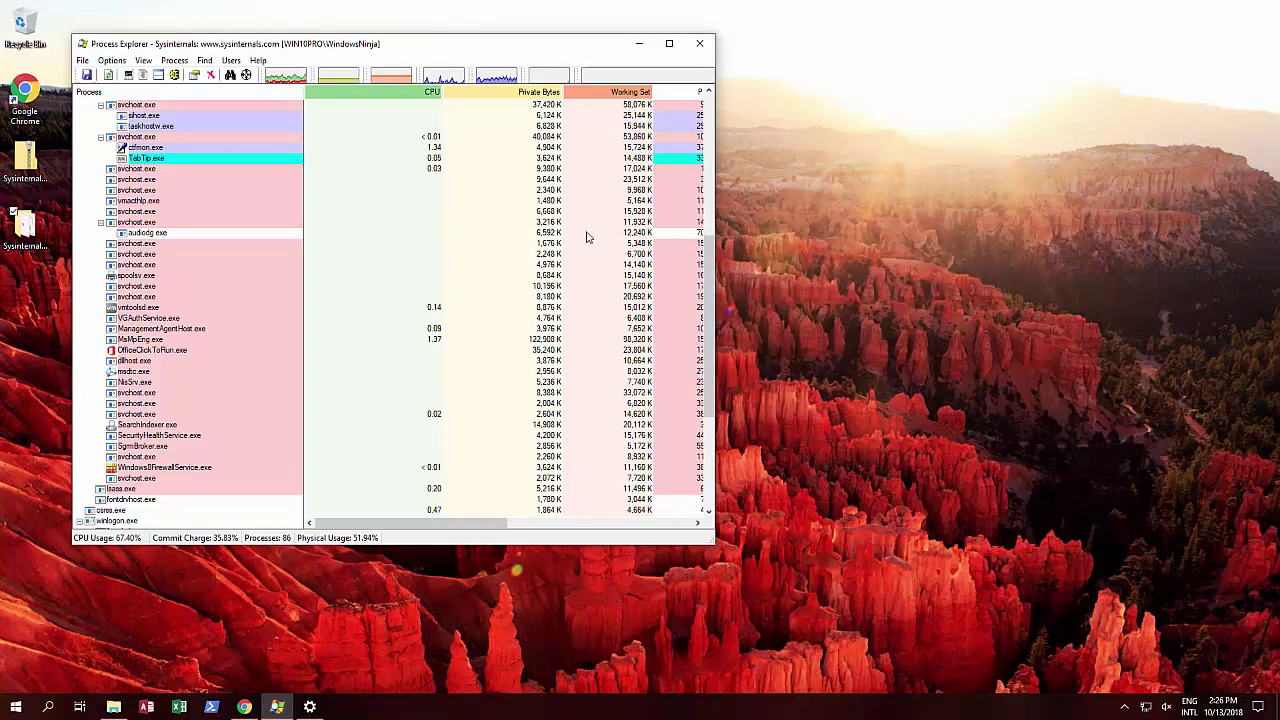
pyautogui.click(112, 61)
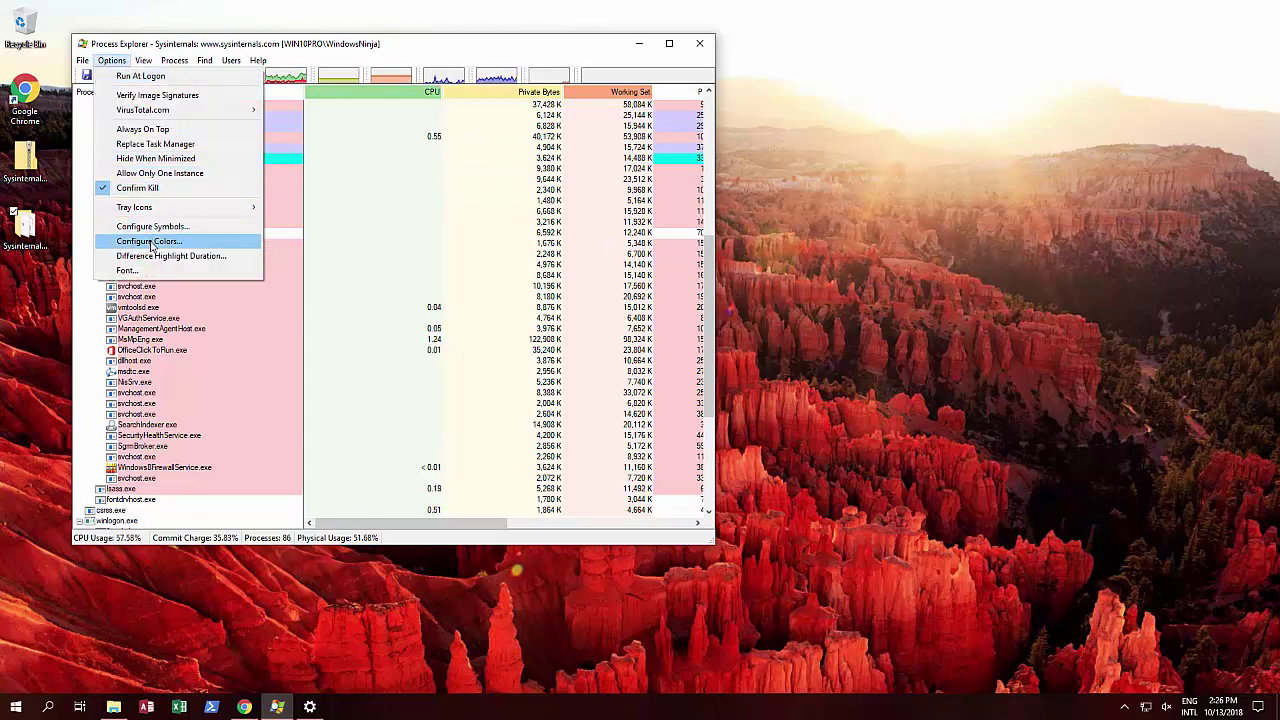
pyautogui.click(580, 50)
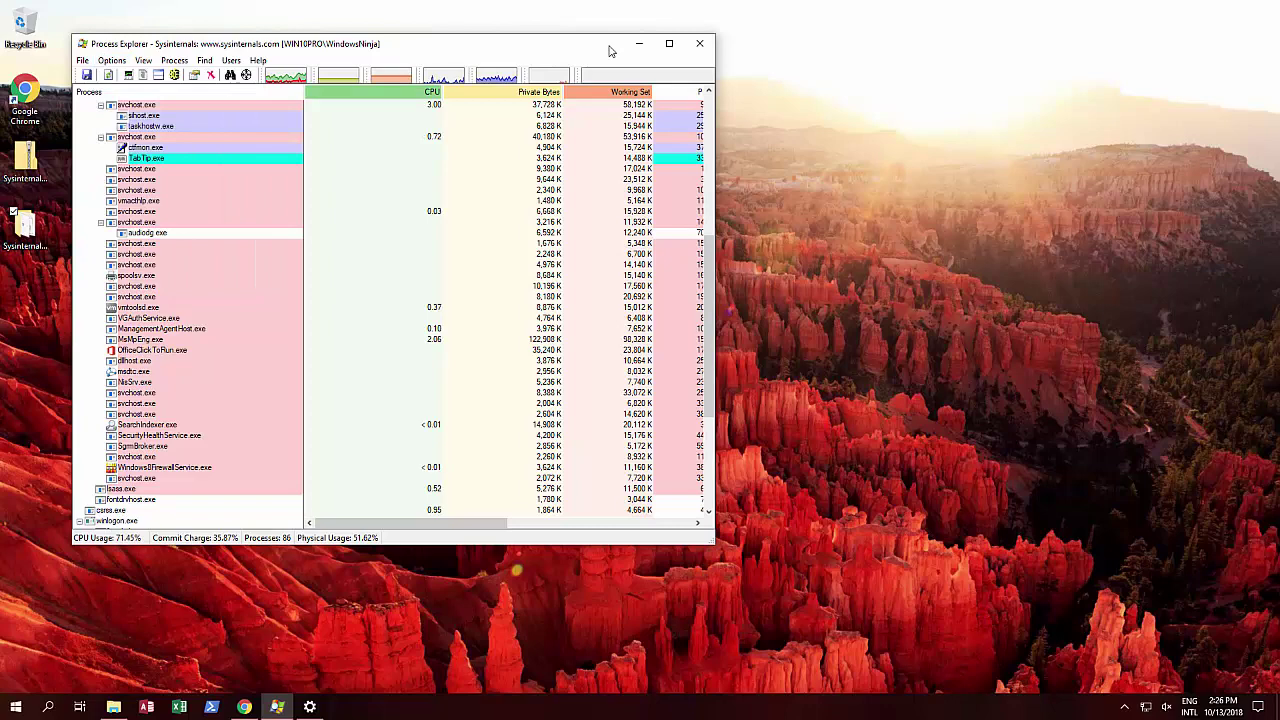
pyautogui.click(669, 44)
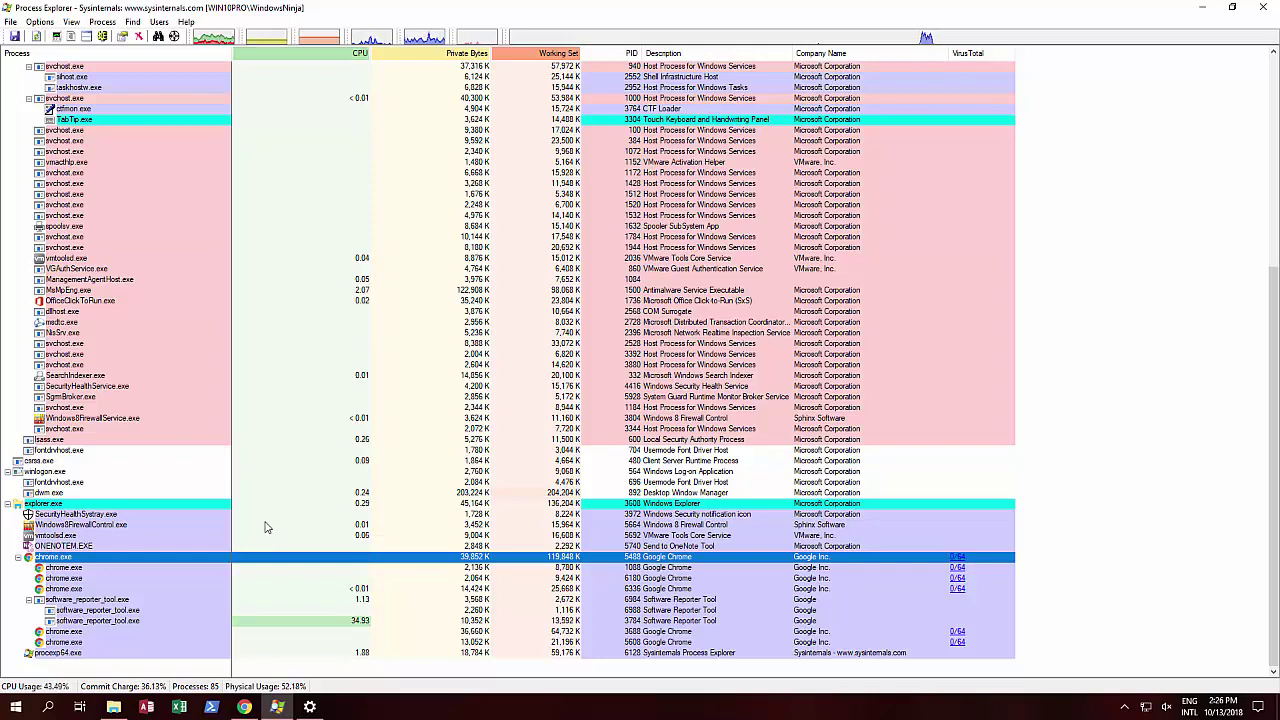
# - Suspend the parent chrome.exe process and try to bring up the Chrome window
pyautogui.moveTo(52, 558)
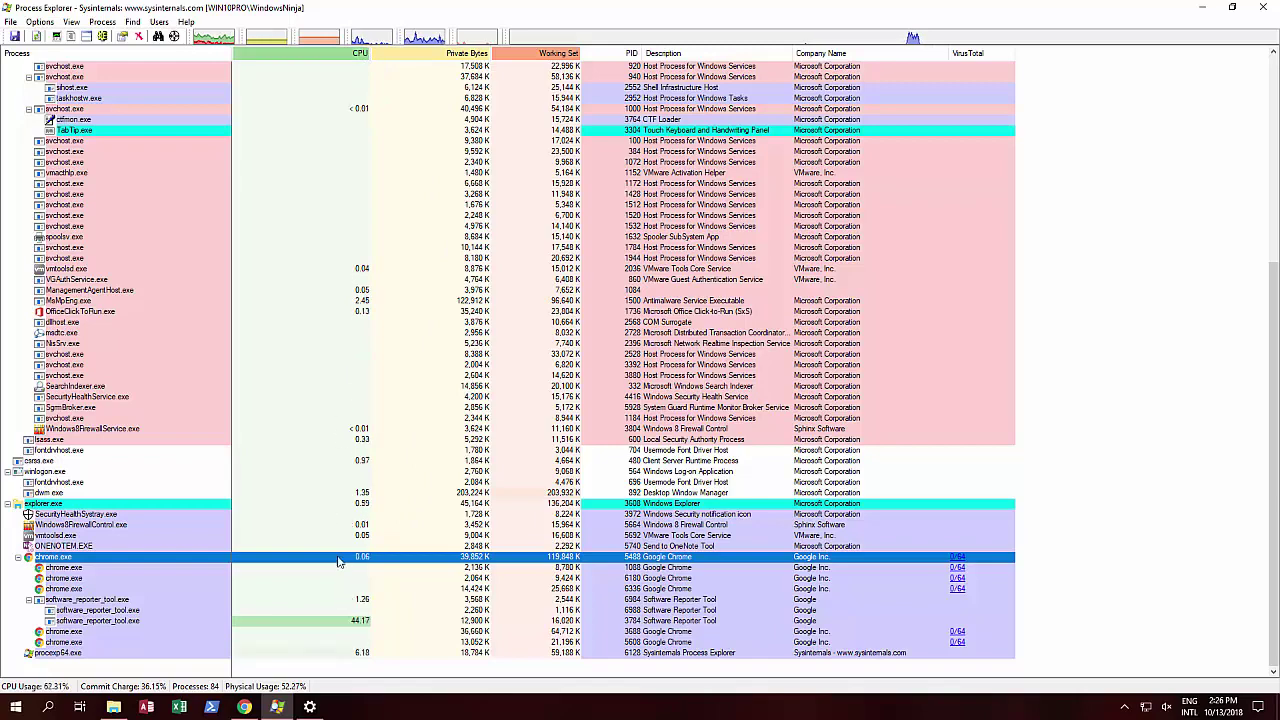
pyautogui.rightClick(67, 558)
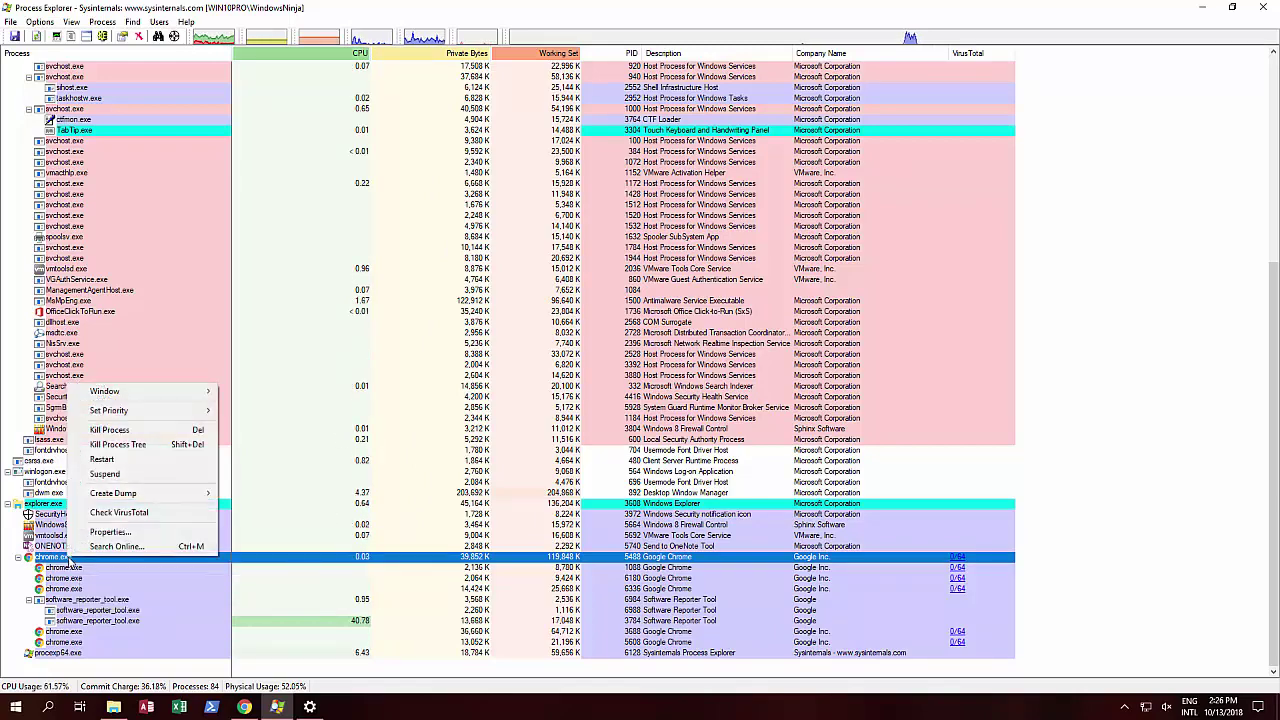
pyautogui.click(118, 474)
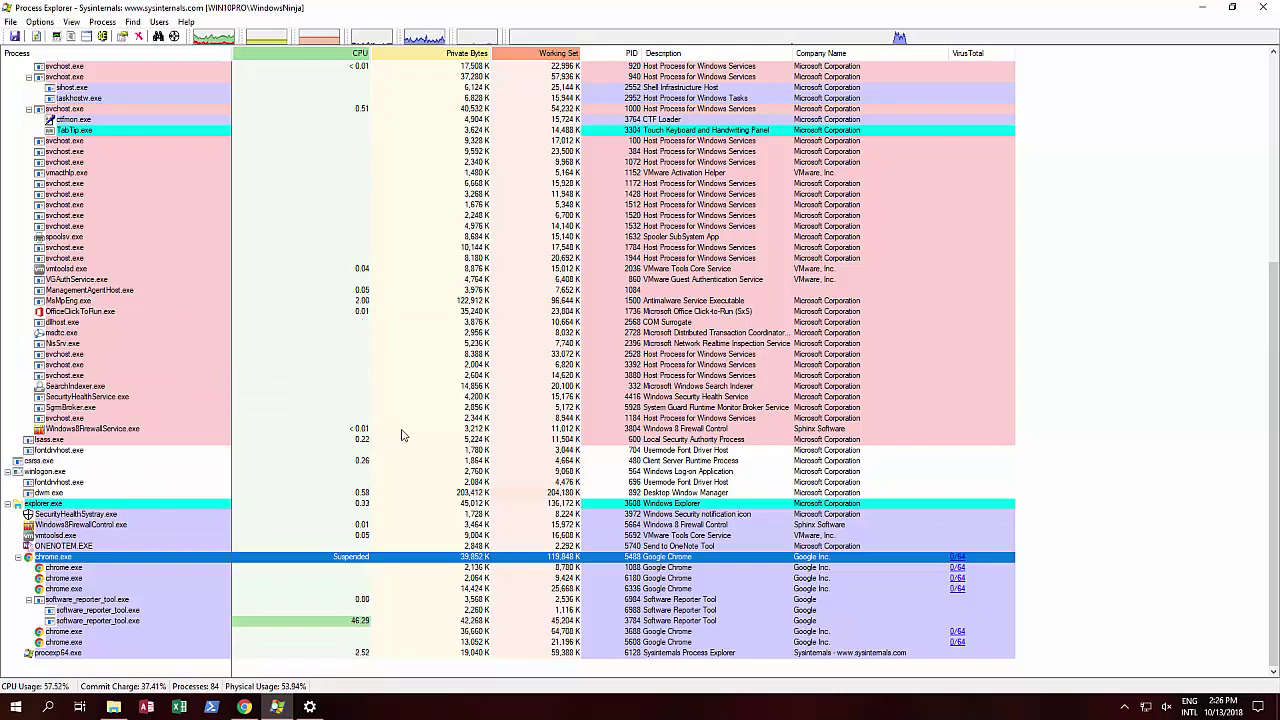
pyautogui.click(244, 707)
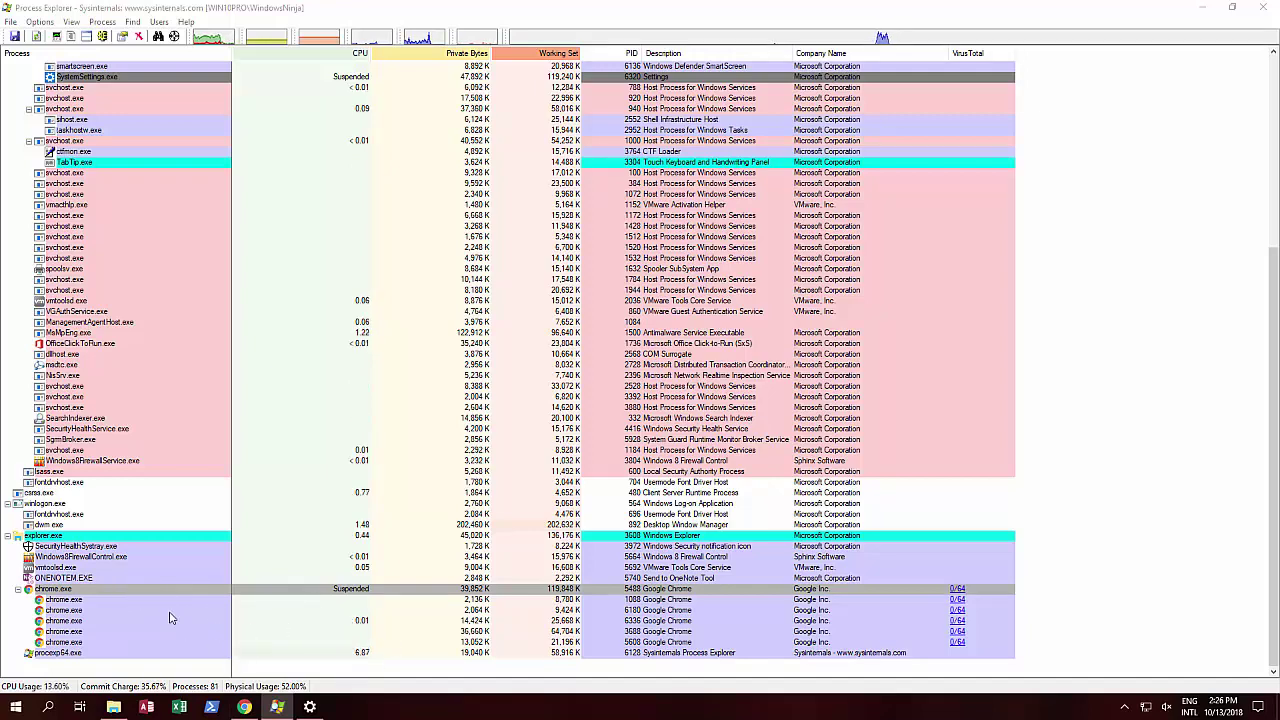
# - Resume the suspended parent chrome.exe process and minimize the Chrome window
pyautogui.rightClick(115, 592)
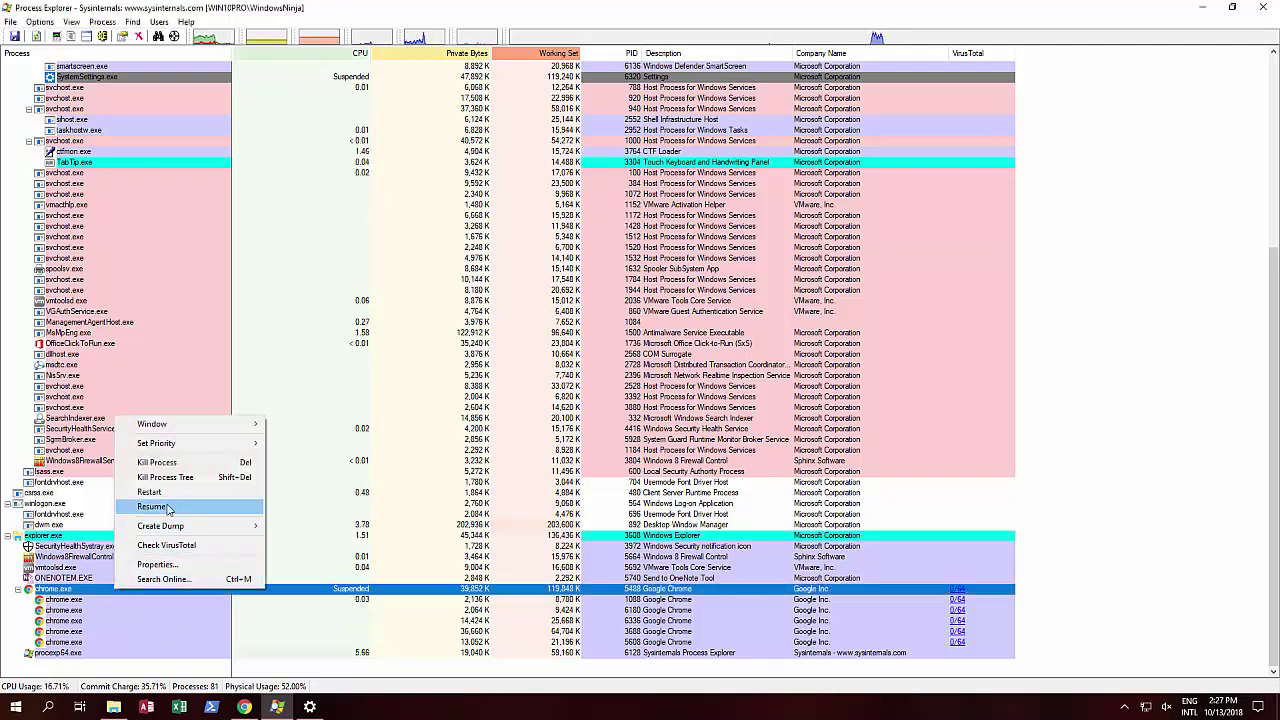
pyautogui.click(152, 506)
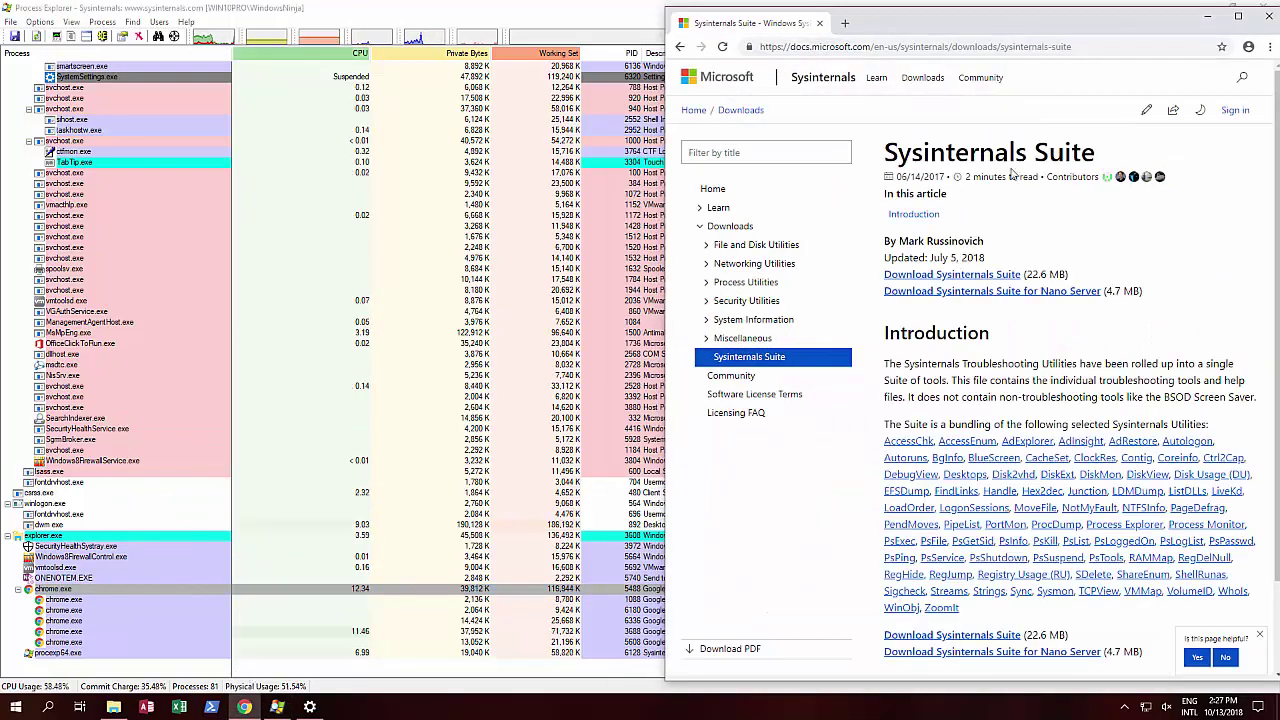
pyautogui.click(1211, 20)
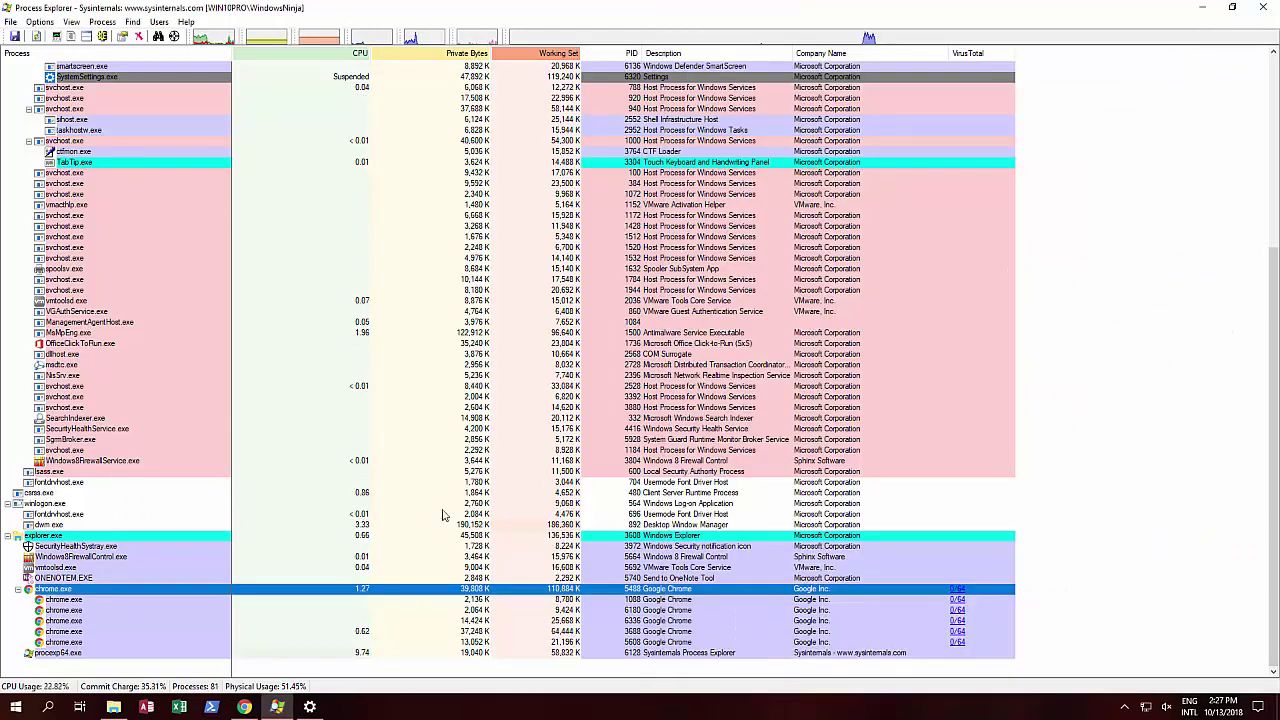
# - Check the parent chrome.exe process with VirusTotal and set its priority to High: 13
pyautogui.rightClick(70, 592)
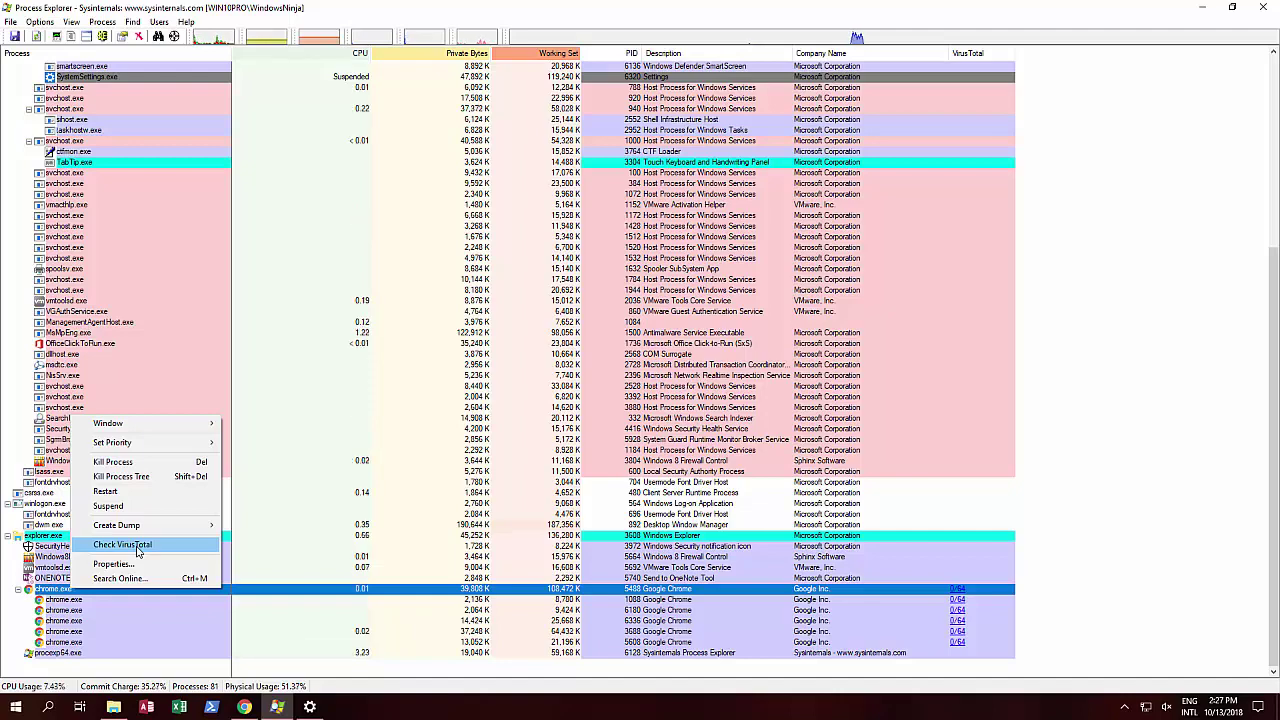
pyautogui.click(137, 545)
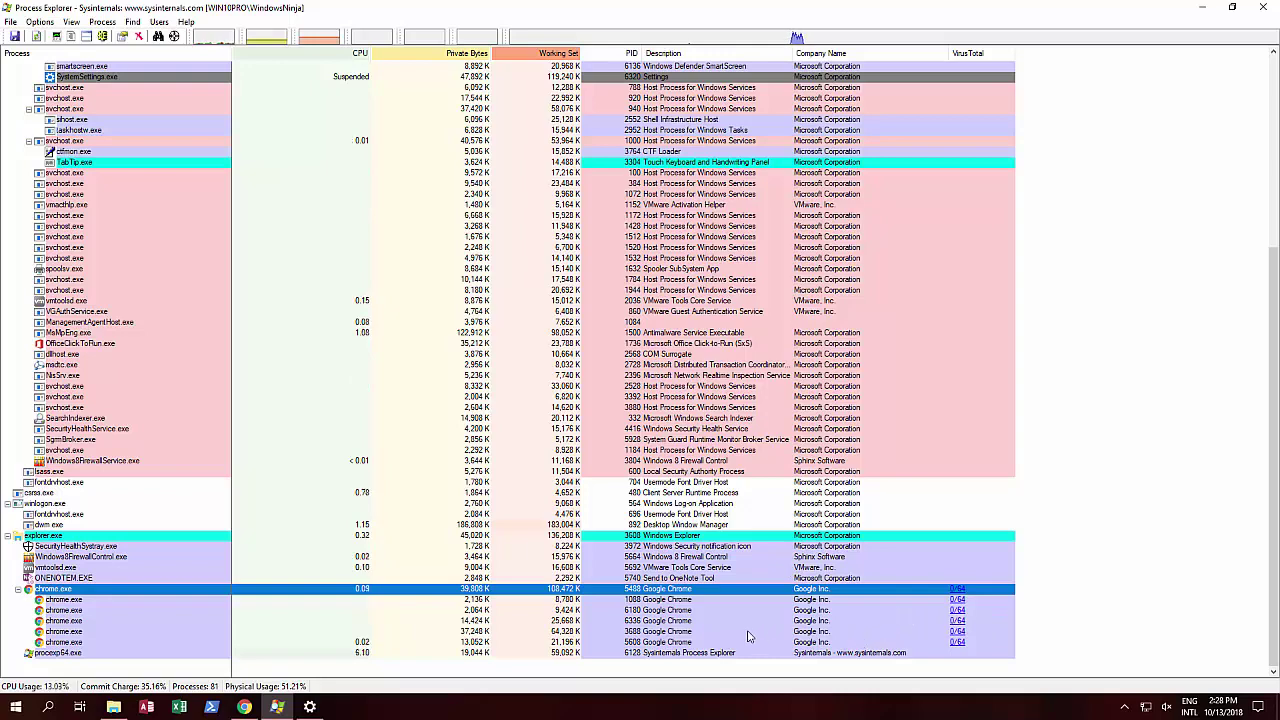
pyautogui.rightClick(78, 592)
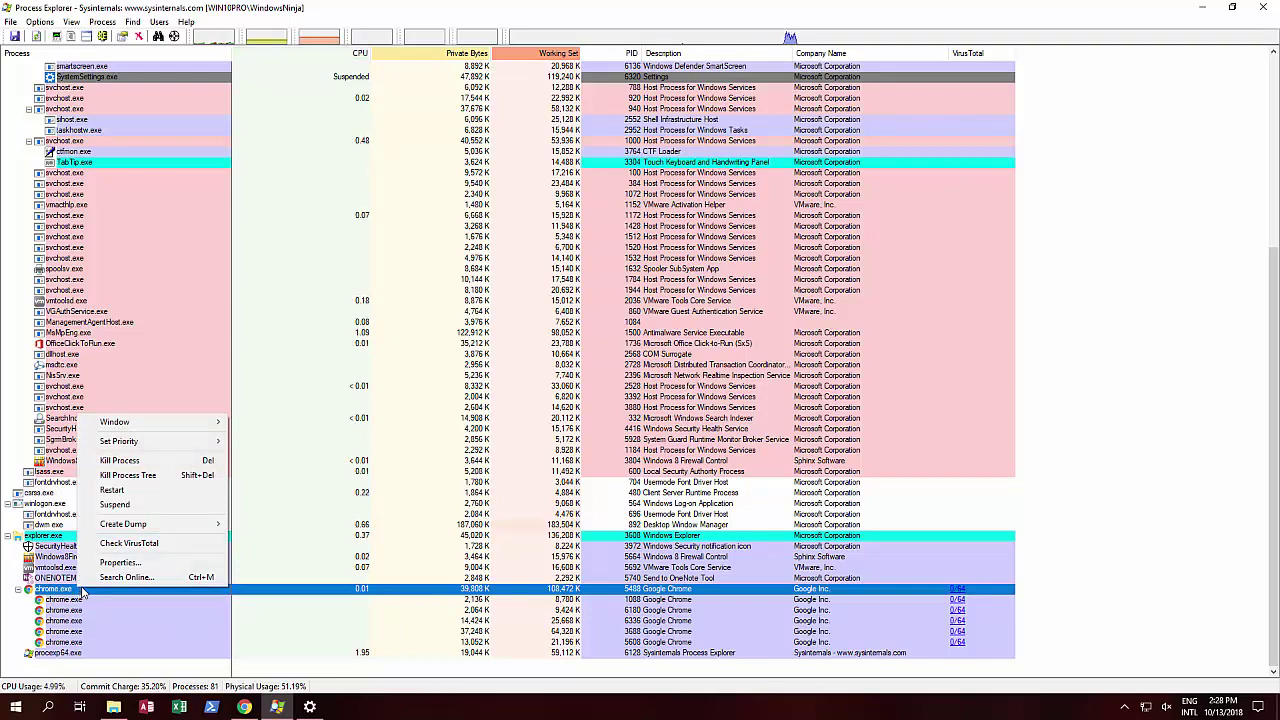
pyautogui.moveTo(157, 446)
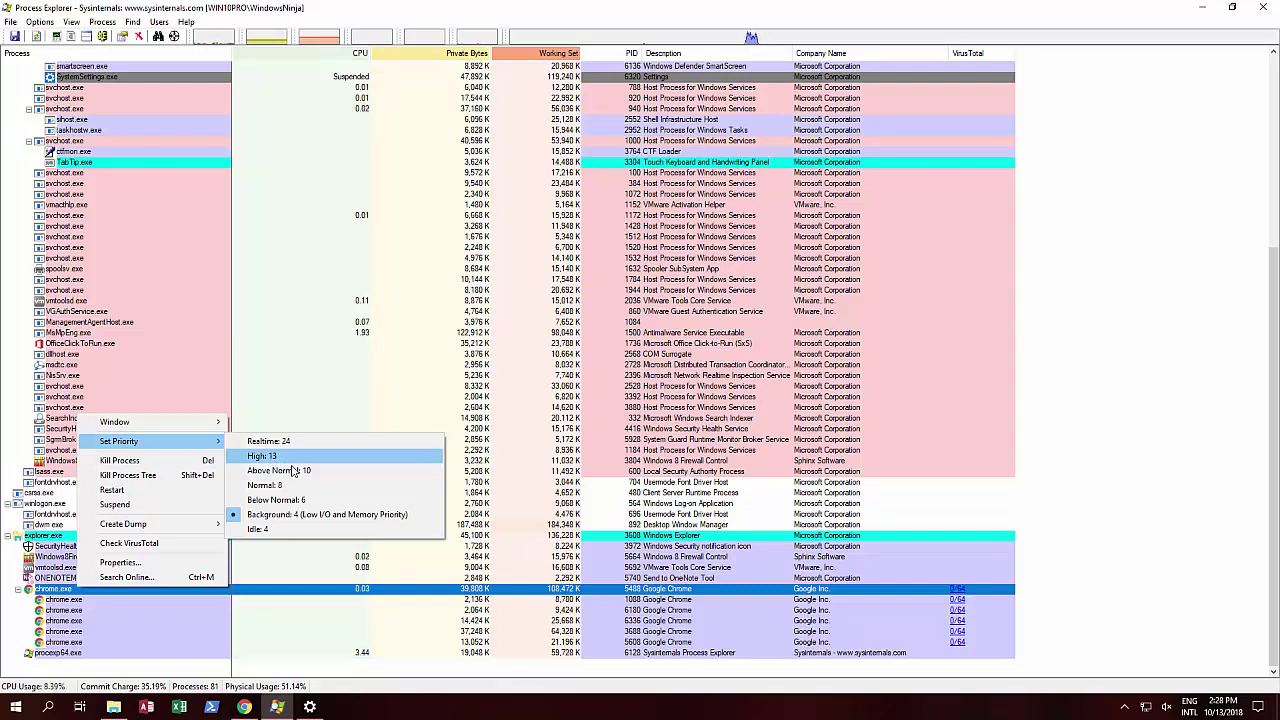
pyautogui.click(278, 457)
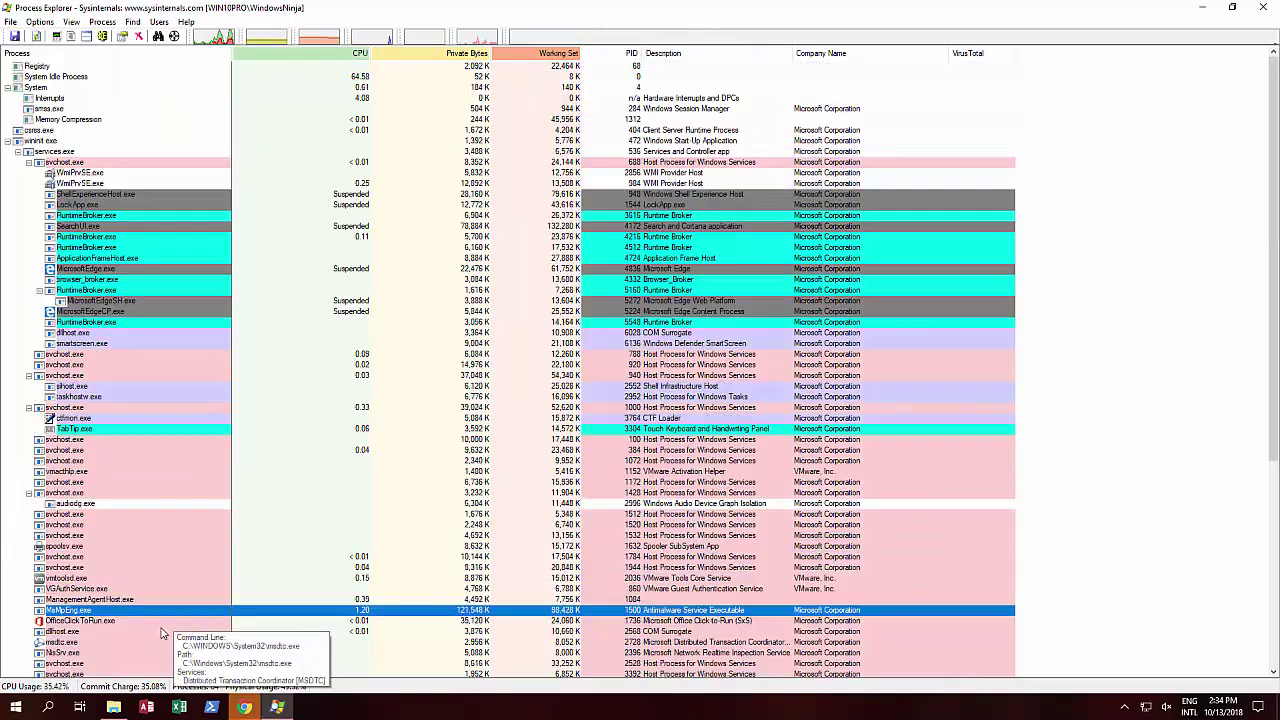
# - Select the ManagementAgentHost.exe process and examine its PID, description and company name entries
pyautogui.moveTo(225, 488)
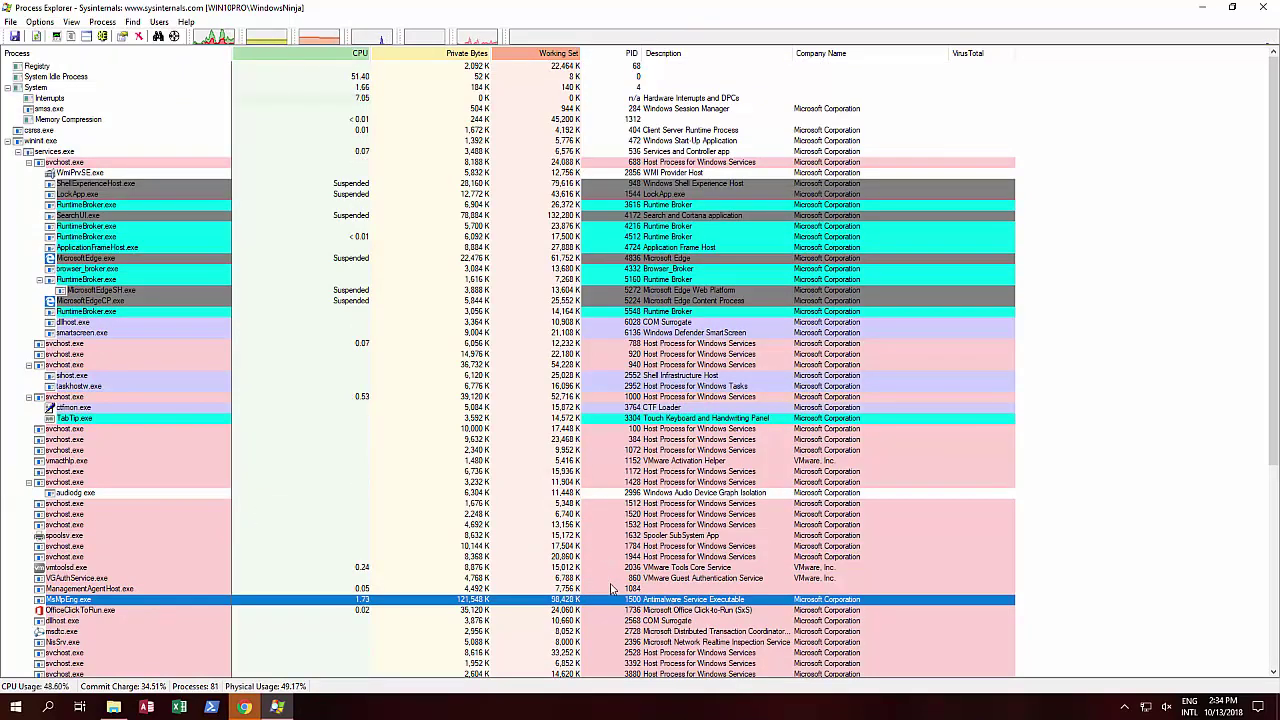
pyautogui.click(636, 589)
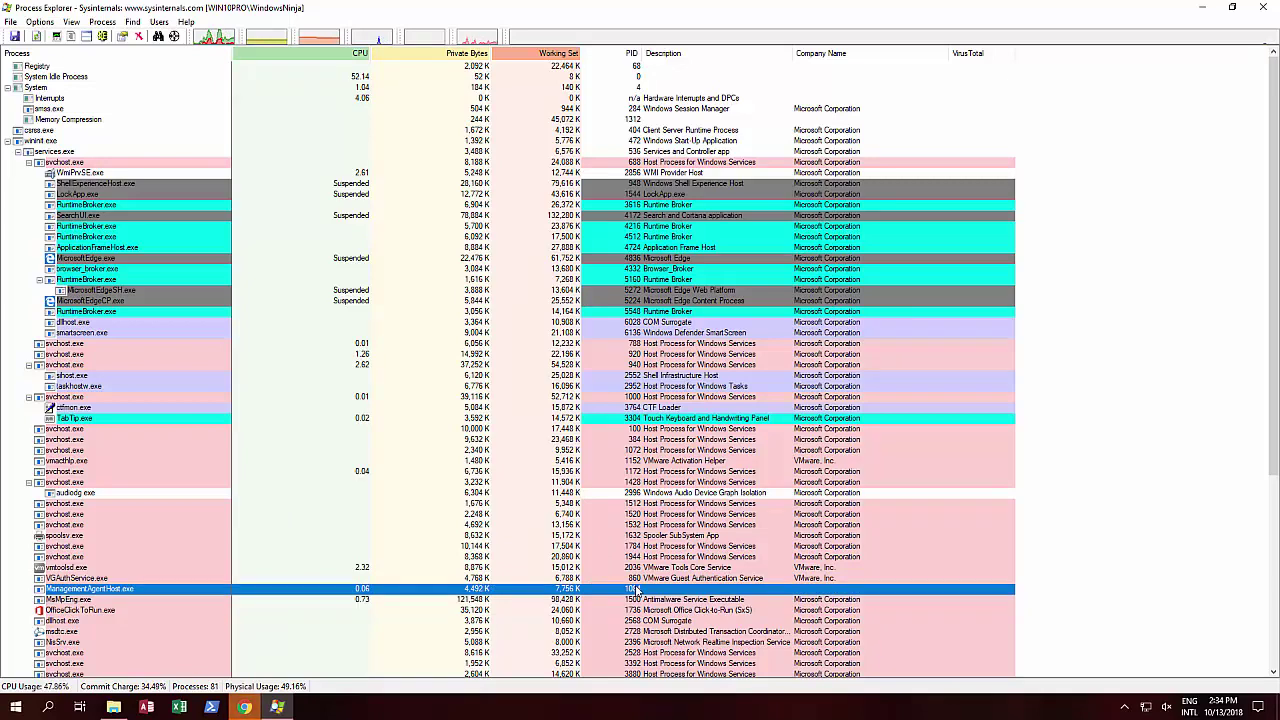
pyautogui.moveTo(117, 594)
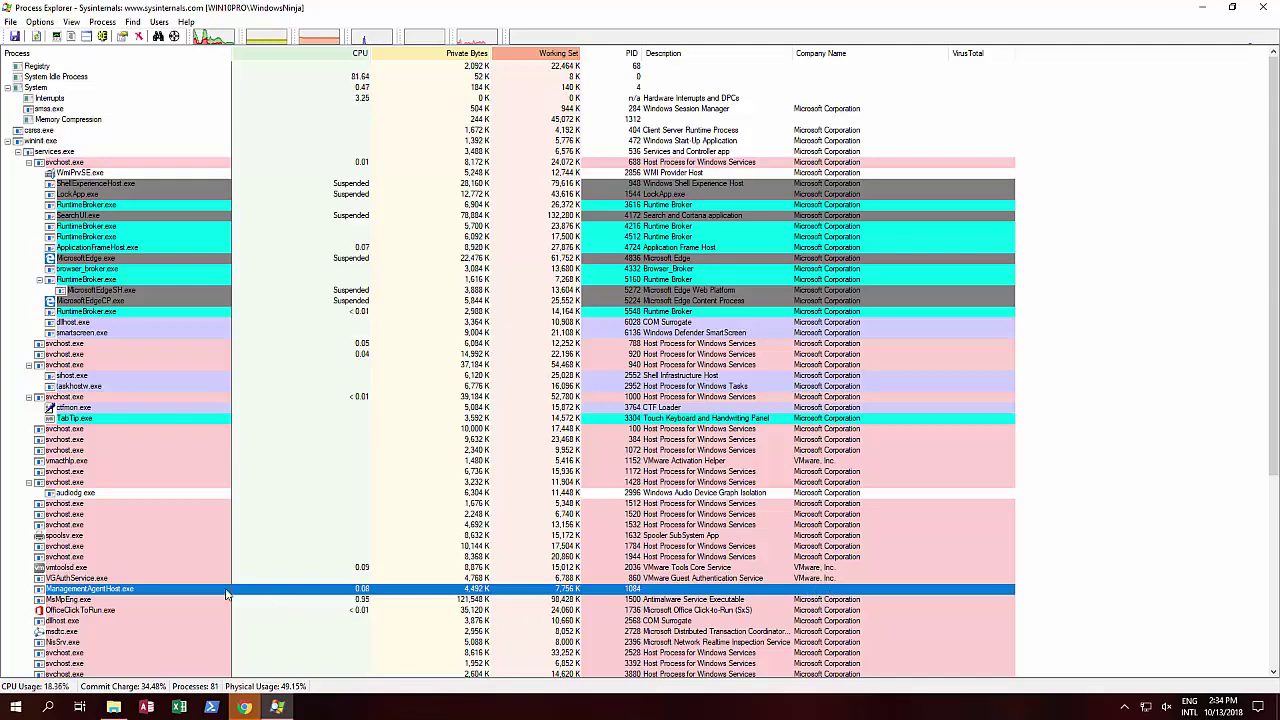
# - Search online for the ManagementAgentHost.exe process, review the Google results in Chrome, and close the browser window
pyautogui.rightClick(96, 594)
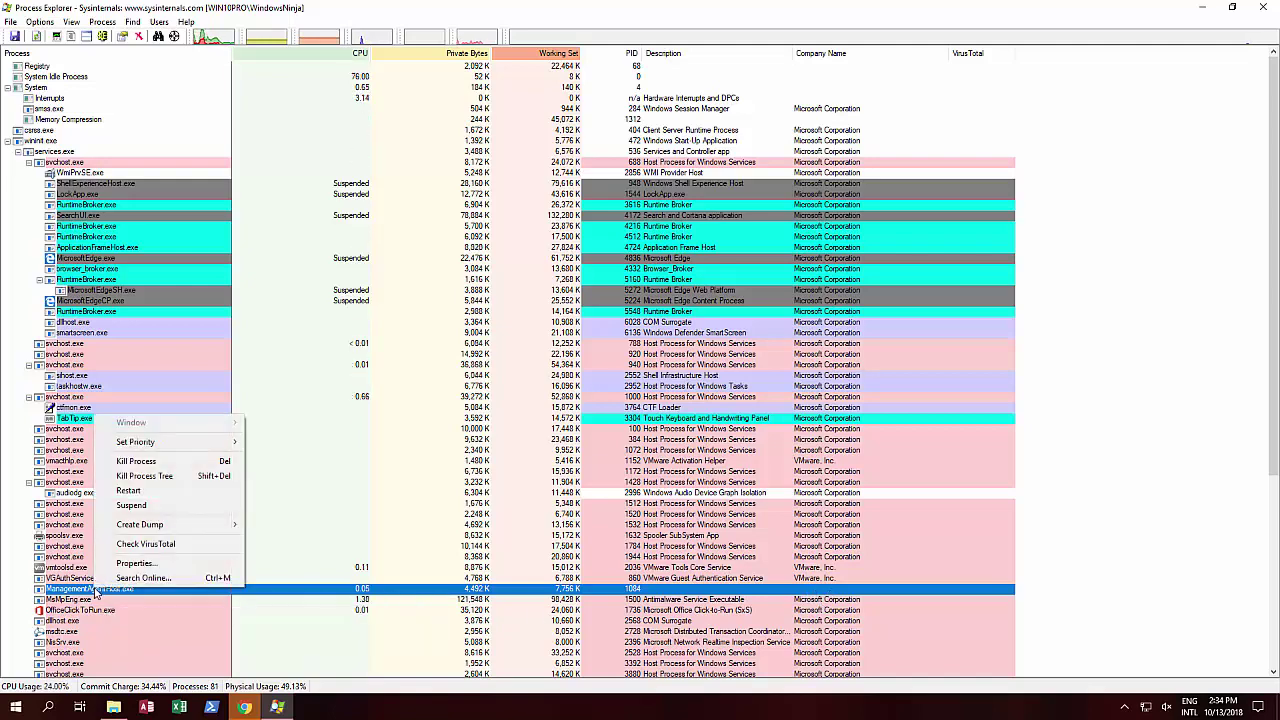
pyautogui.click(145, 579)
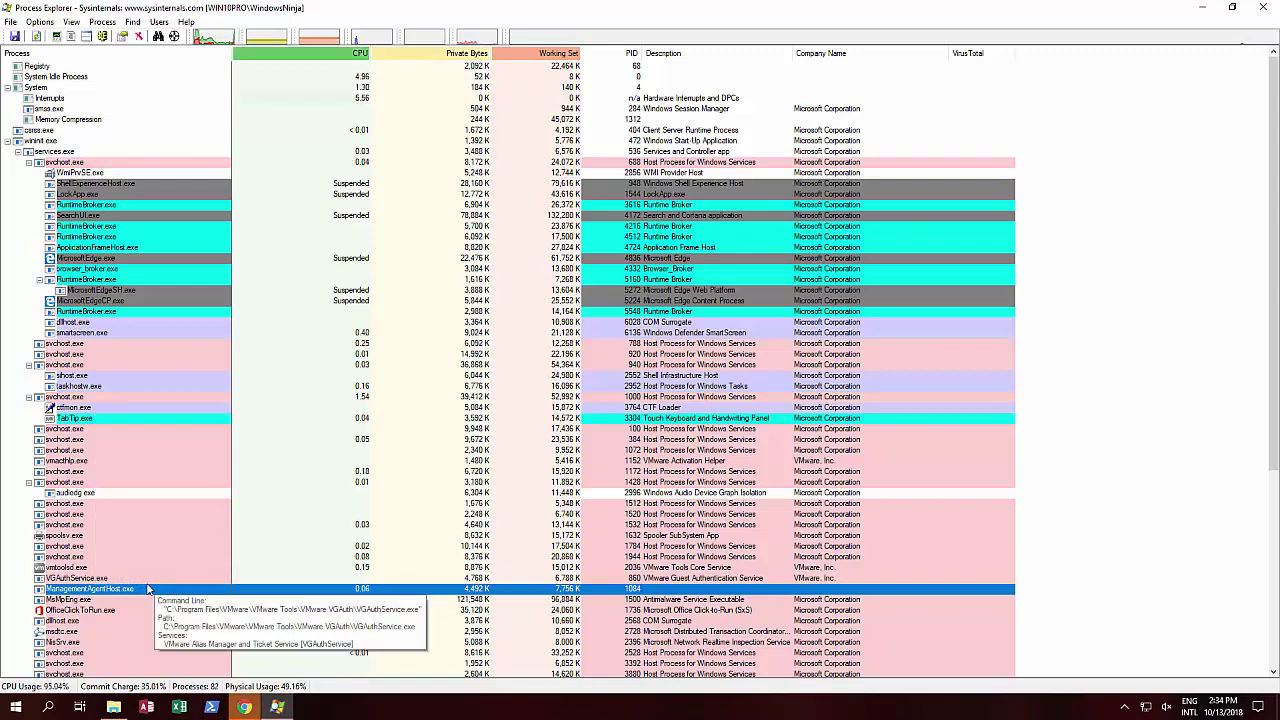
pyautogui.click(244, 709)
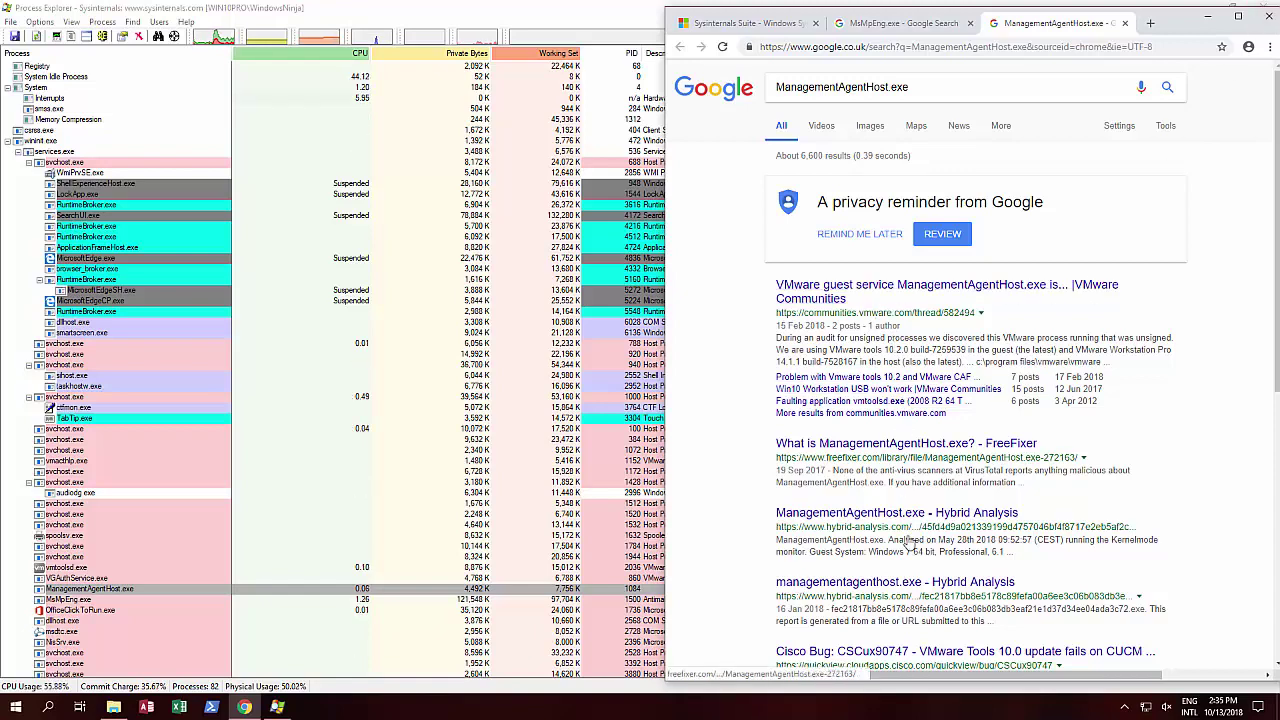
pyautogui.click(1268, 18)
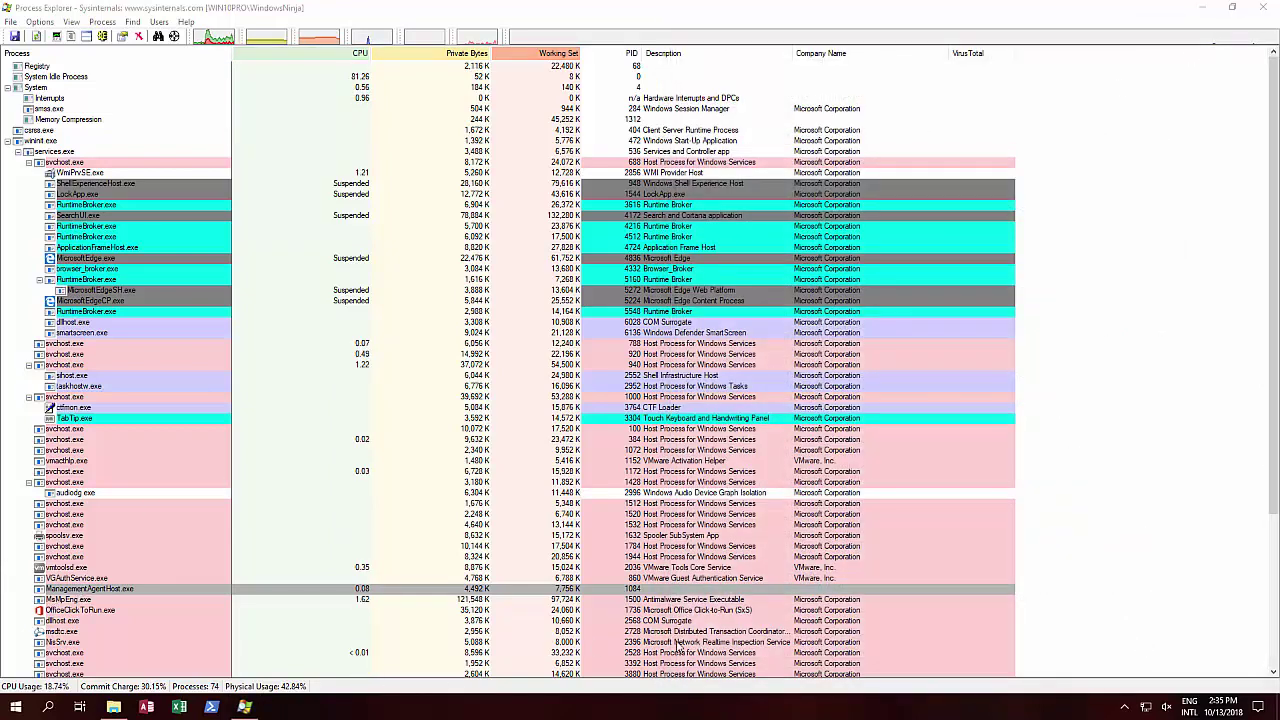
# - Check the ManagementAgentHost.exe process with VirusTotal
pyautogui.rightClick(125, 590)
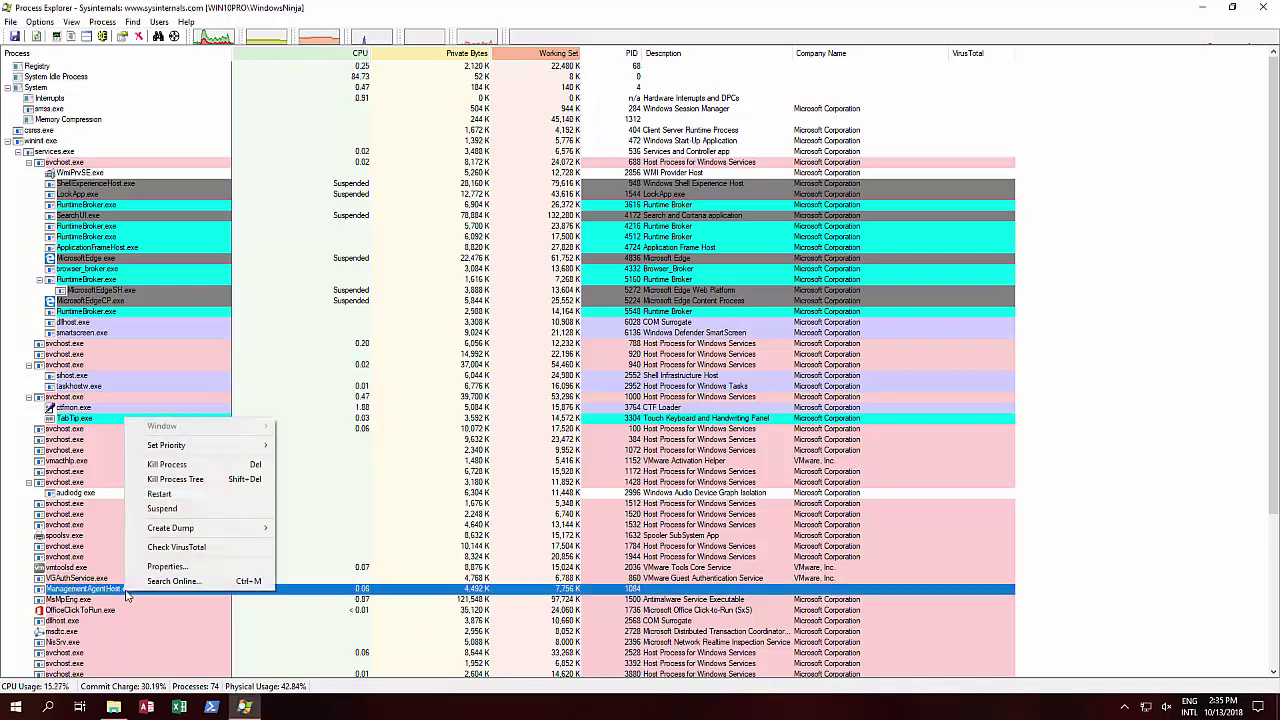
pyautogui.click(176, 547)
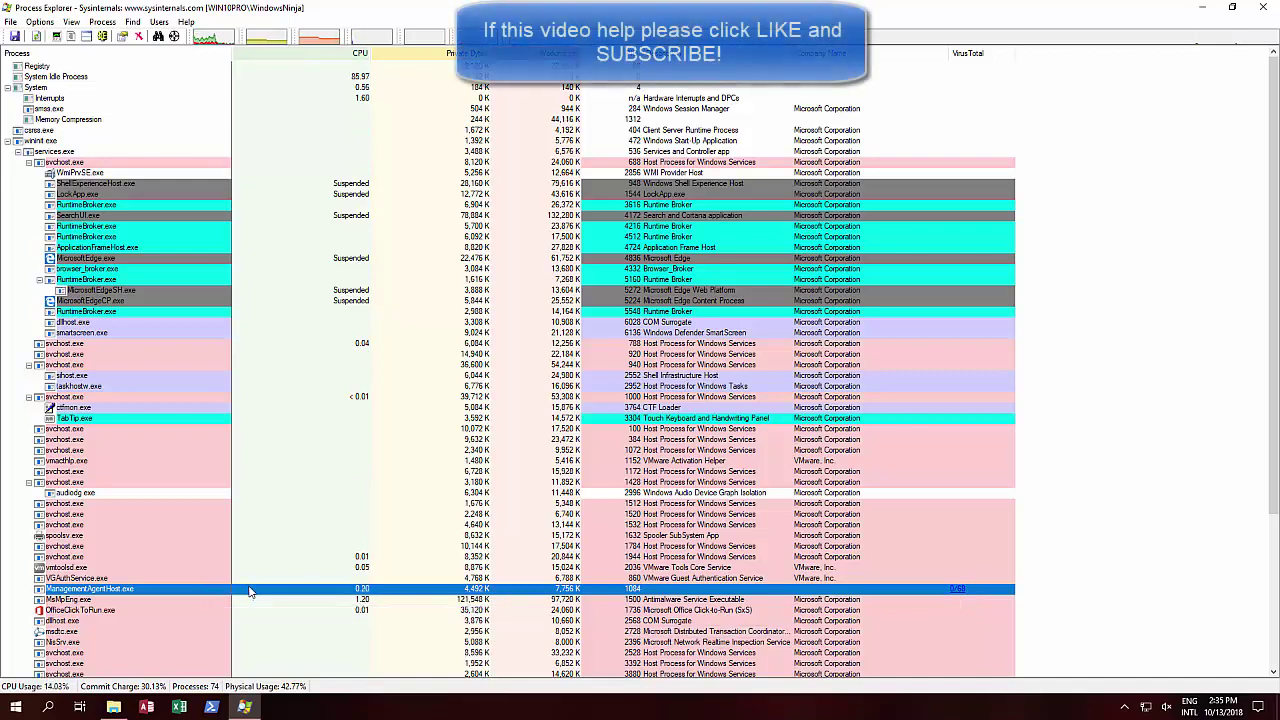
pyautogui.moveTo(217, 596)
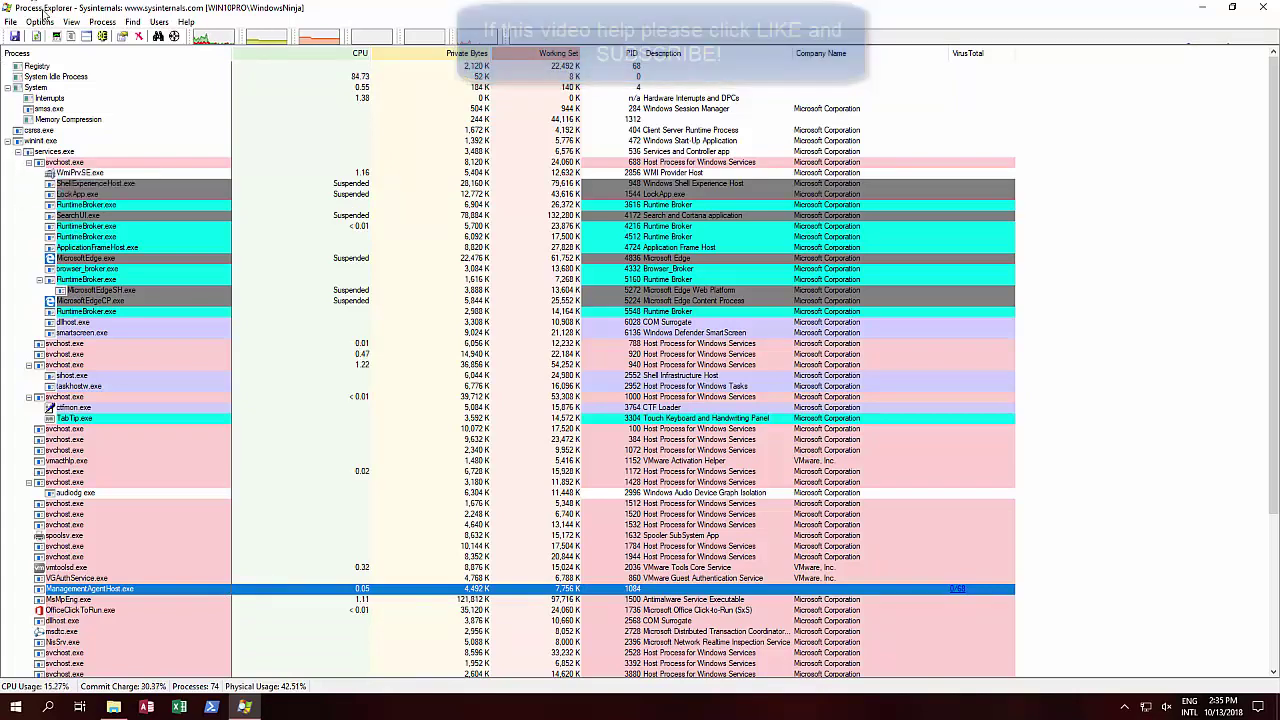
# - Enable the Network History and Disk History tray icons in addition to CPU History
pyautogui.click(41, 23)
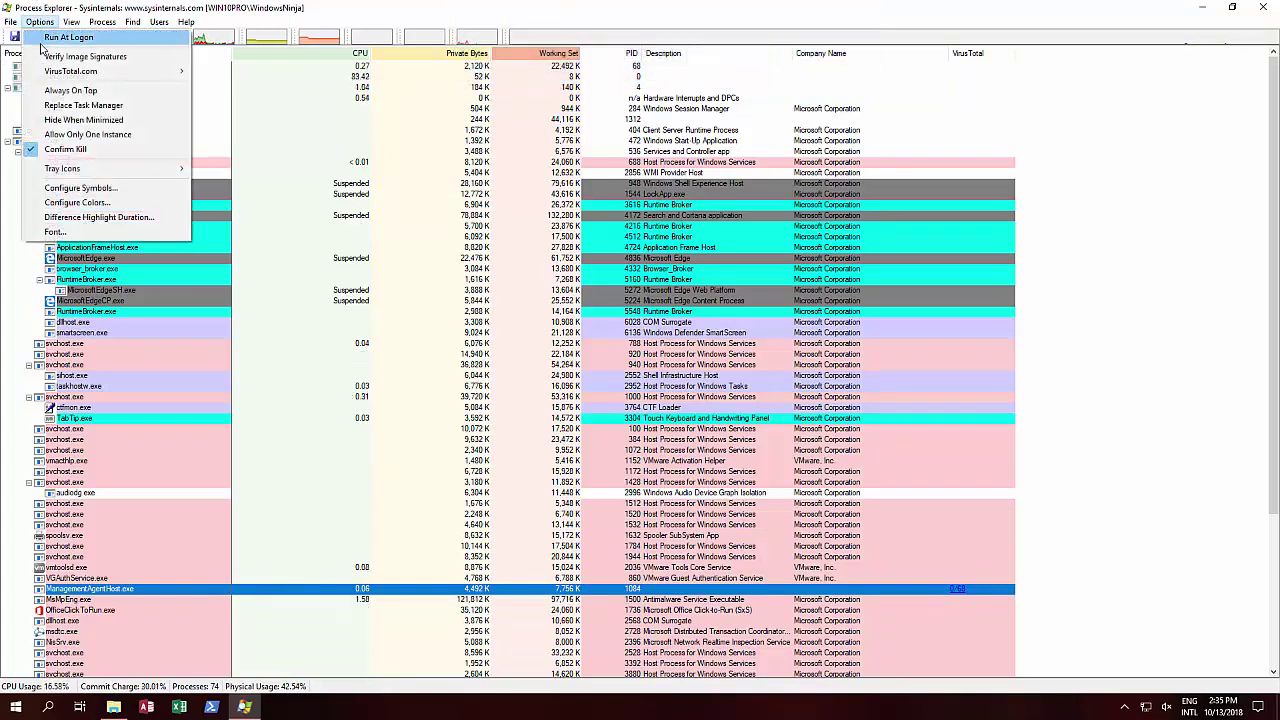
pyautogui.moveTo(66, 175)
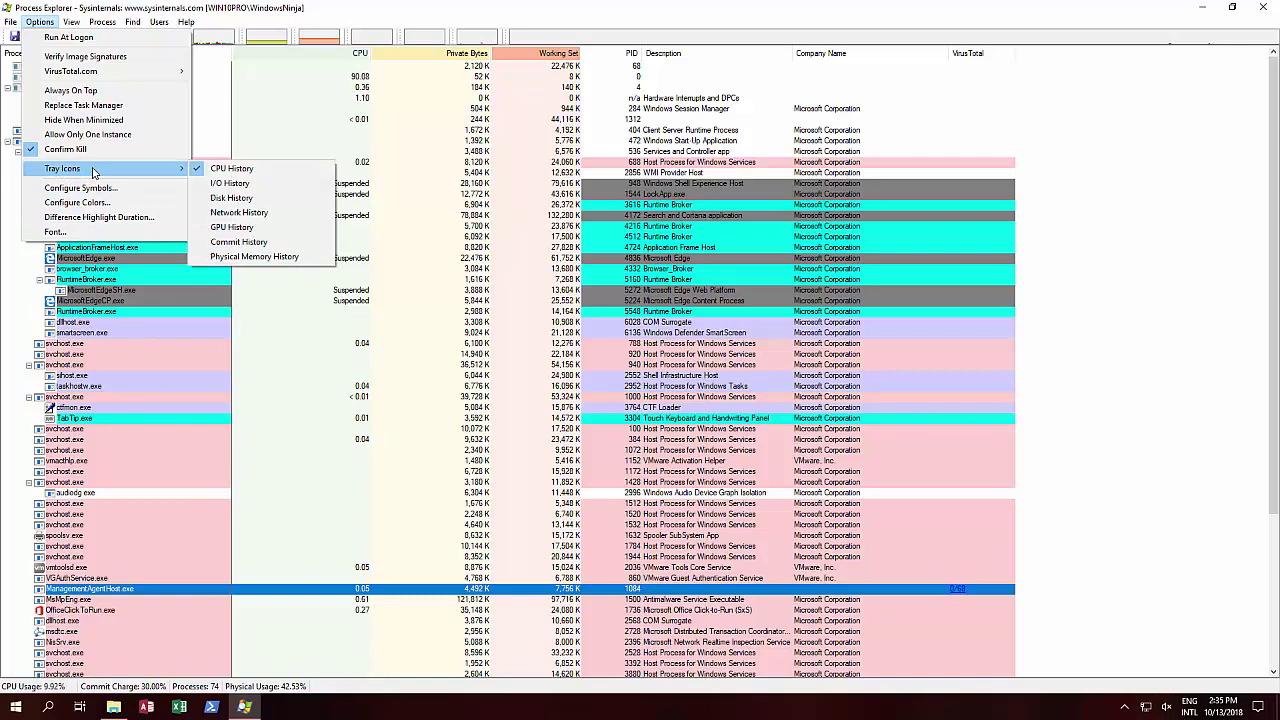
pyautogui.moveTo(178, 170)
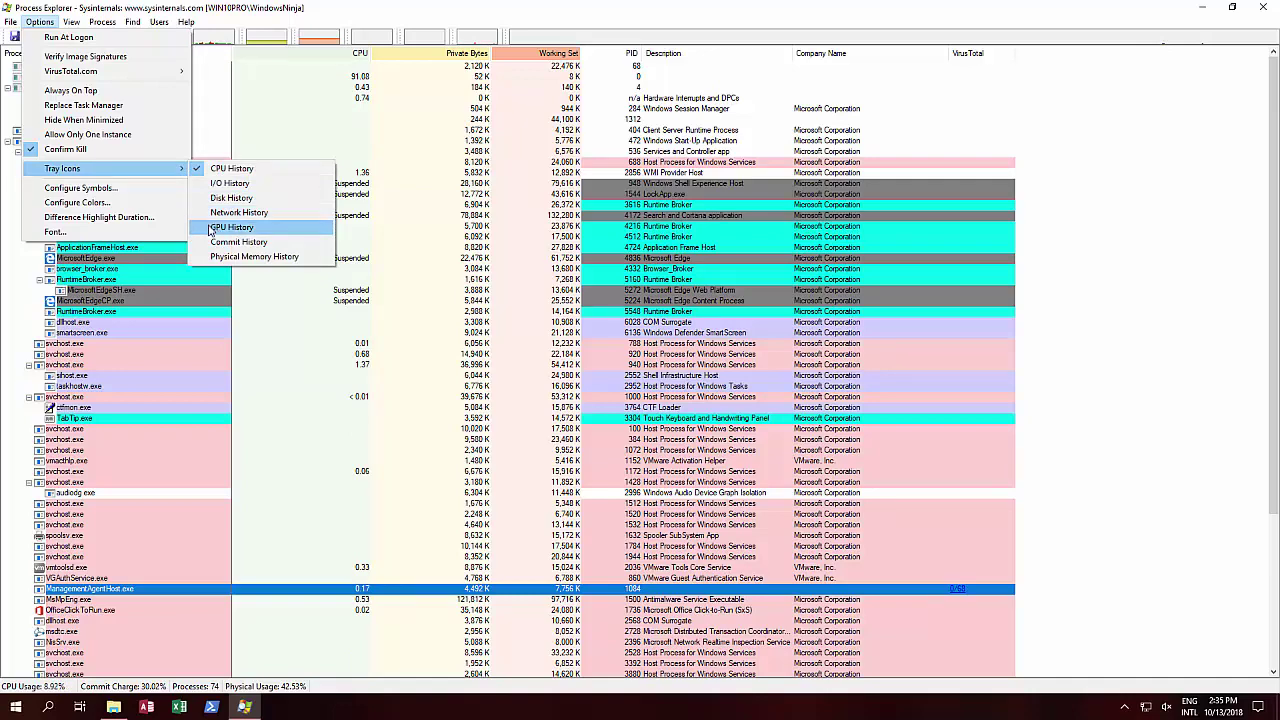
pyautogui.click(204, 216)
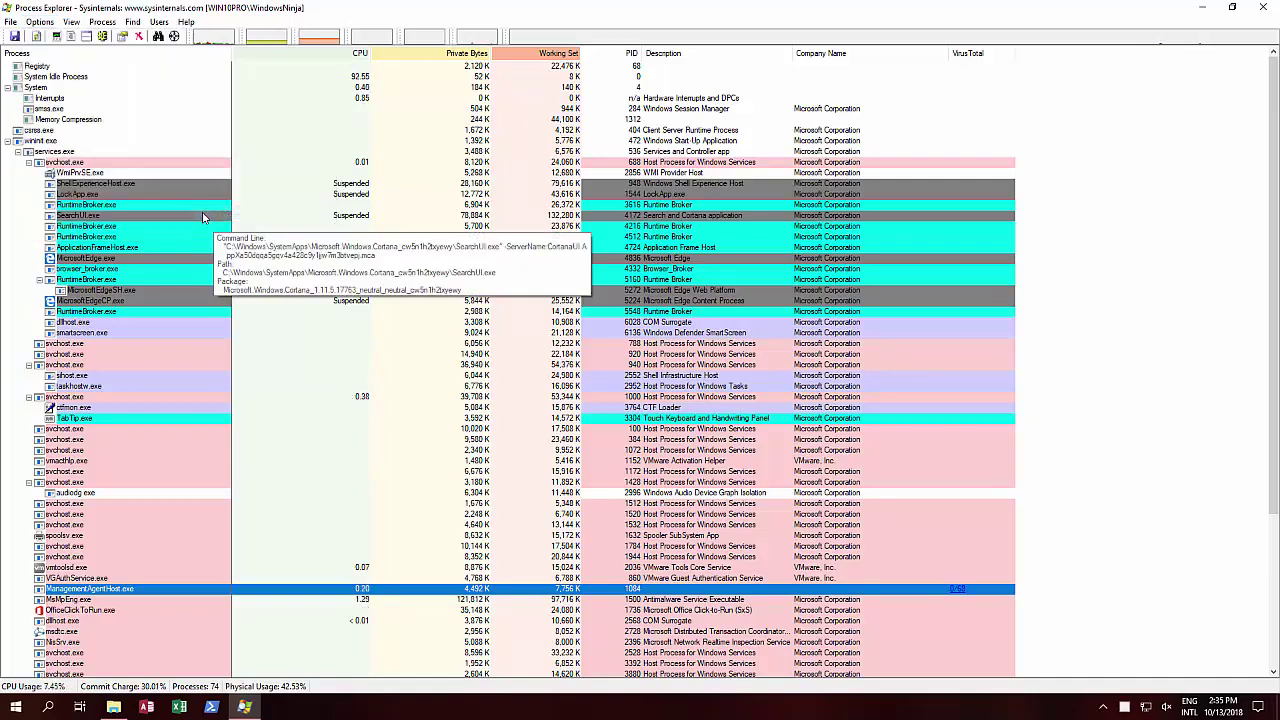
pyautogui.click(42, 22)
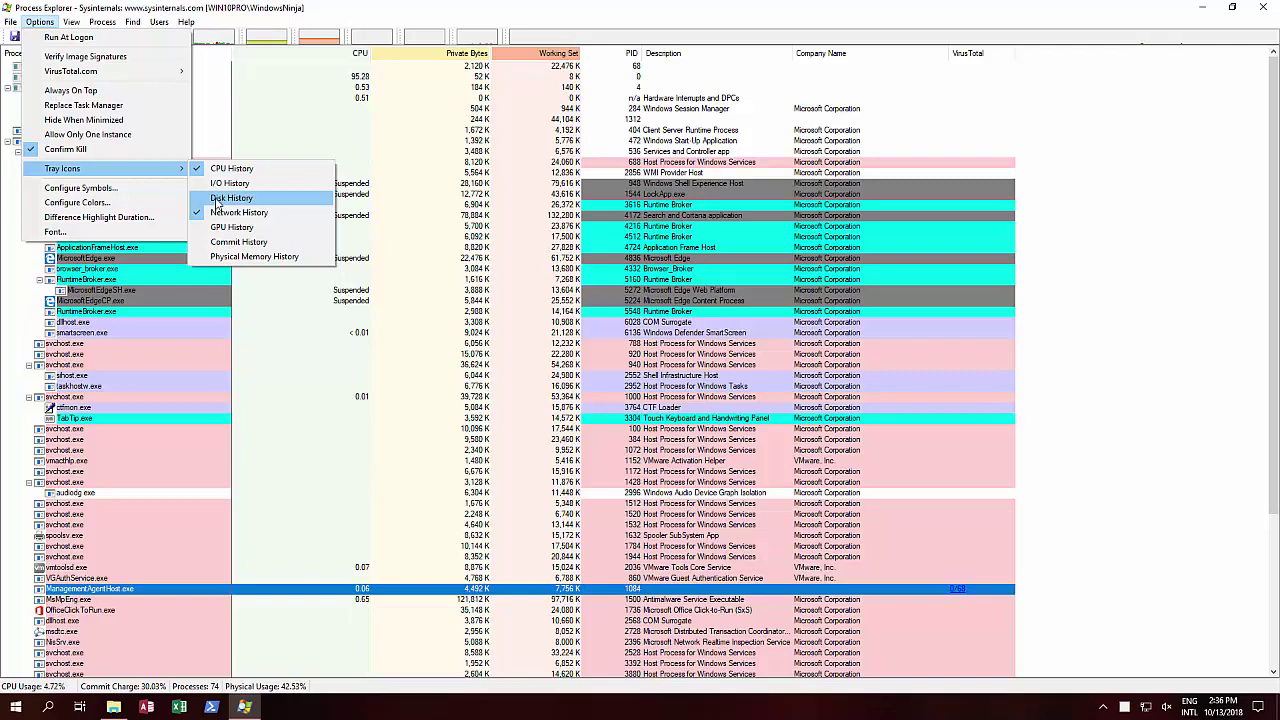
pyautogui.click(216, 199)
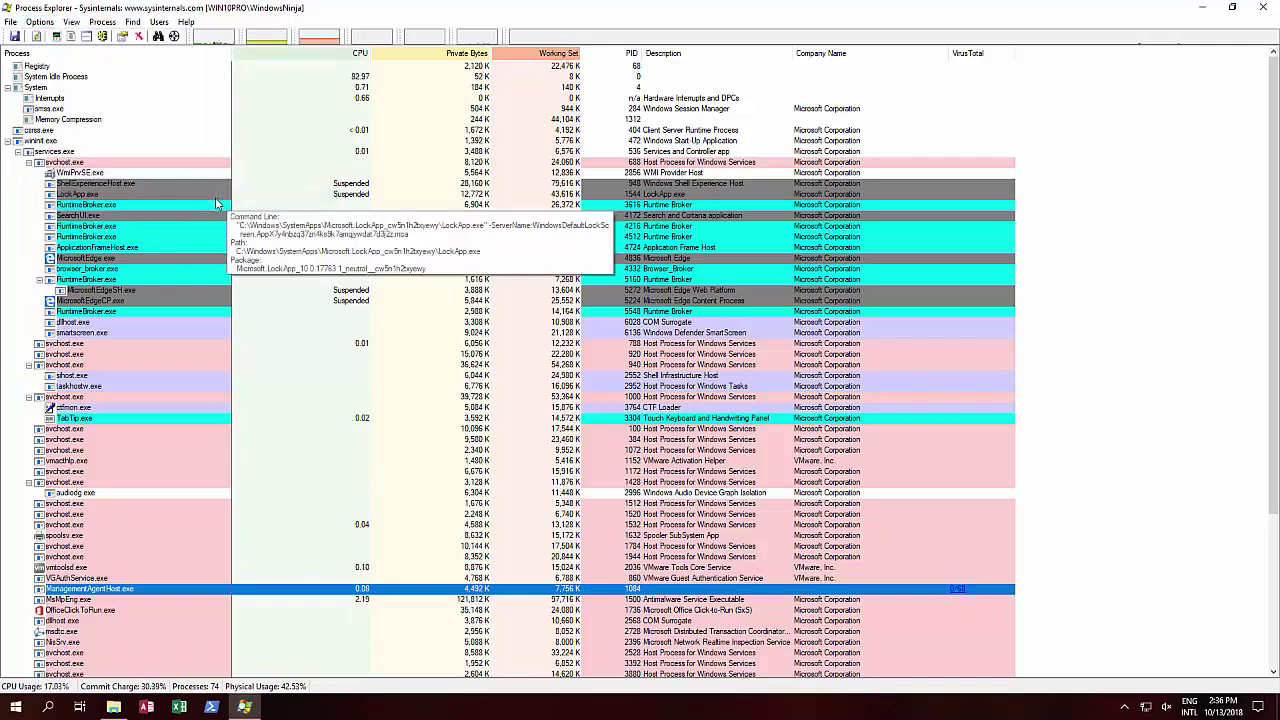
# - Move the history icons out of the hidden tray area onto the visible part of the taskbar
pyautogui.click(1126, 710)
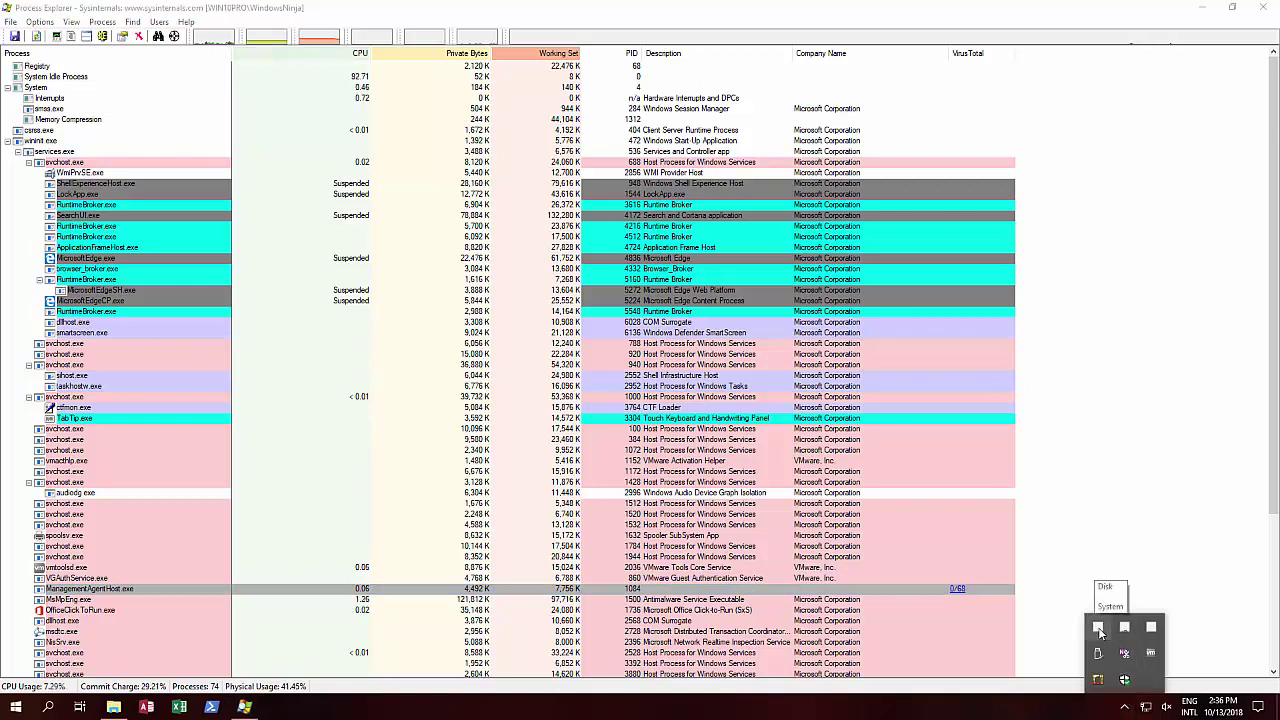
pyautogui.moveTo(1084, 713); pyautogui.dragTo(1082, 710)
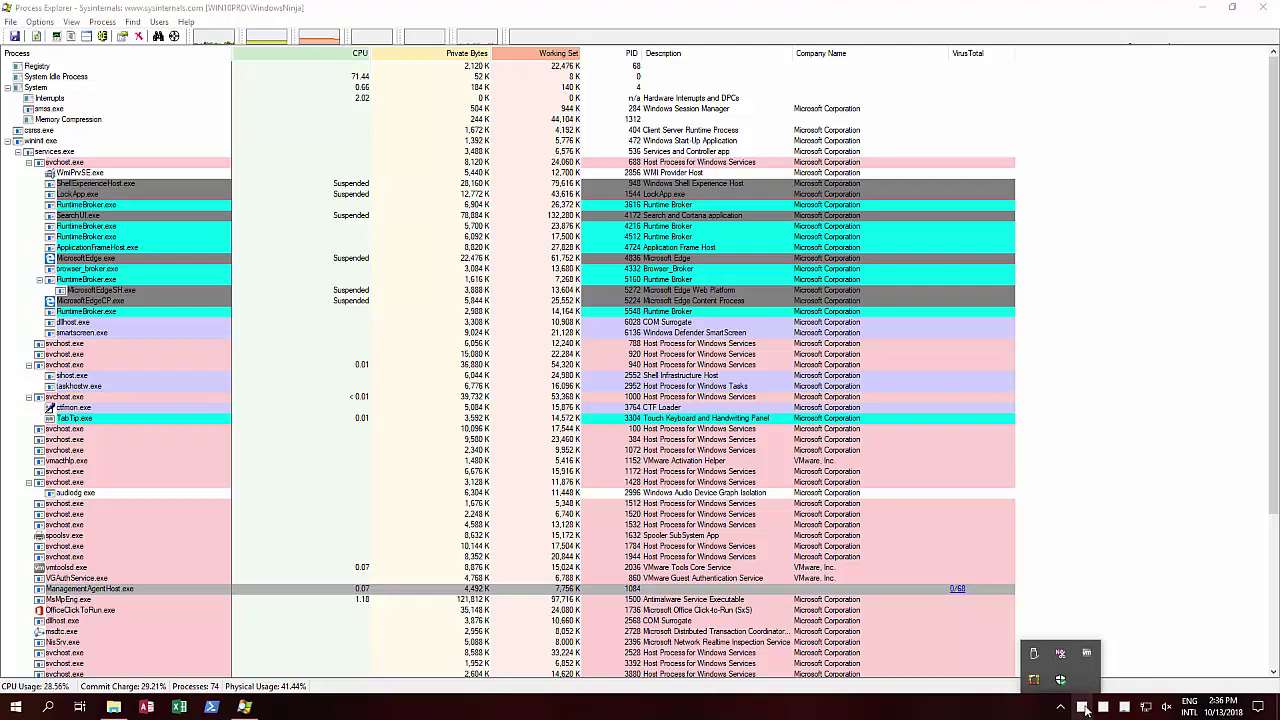
pyautogui.click(1060, 709)
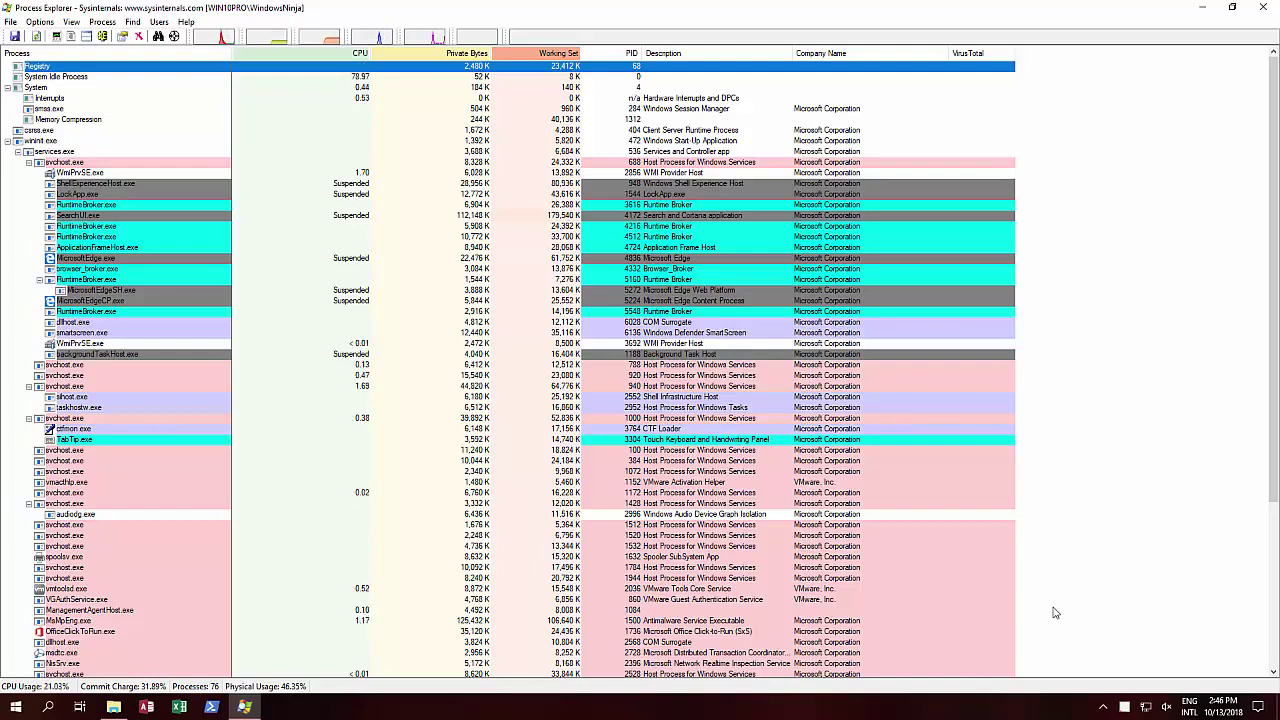
# - Launch Windows Task Manager, expand it to the detailed process view, and close it after viewing
pyautogui.click(18, 708)
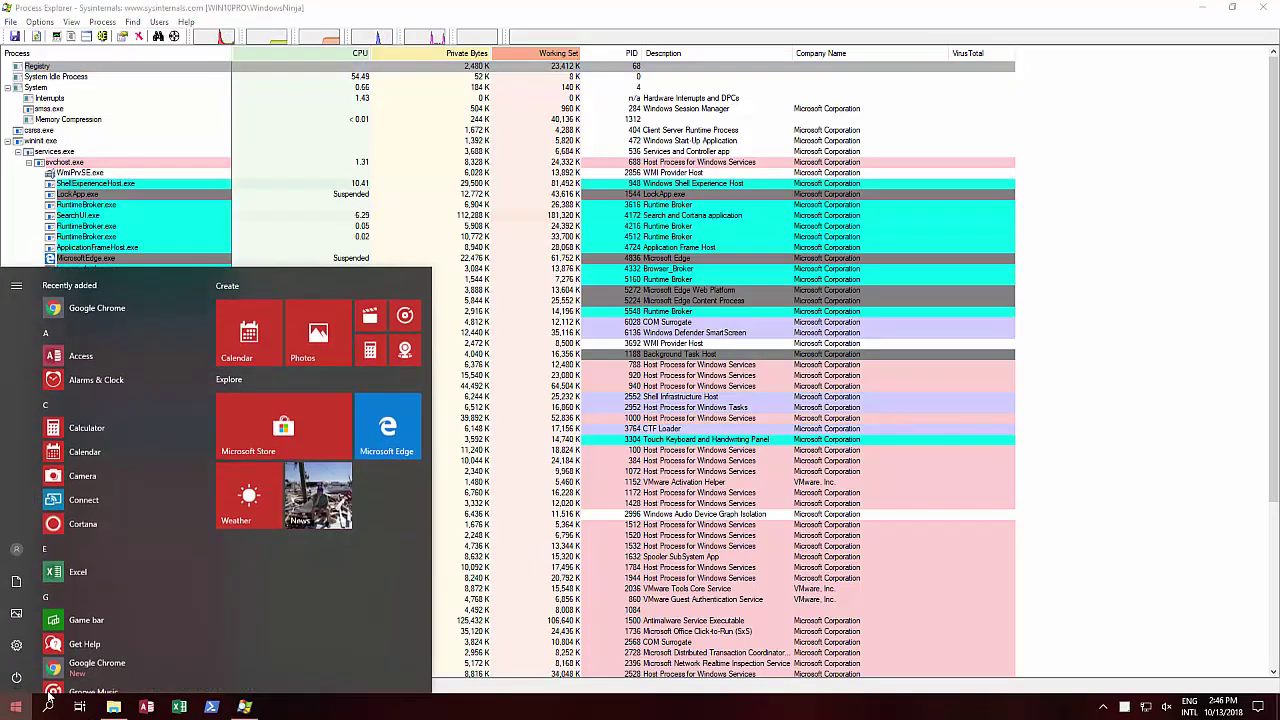
pyautogui.write('ta')
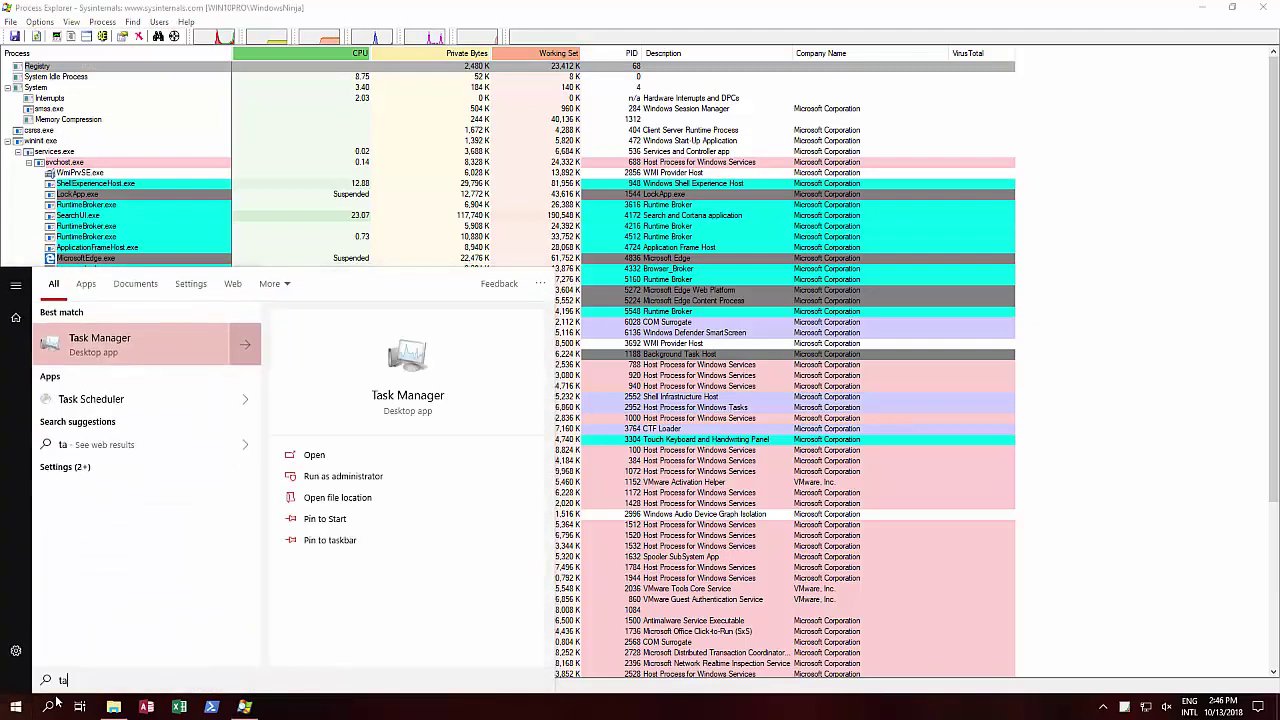
pyautogui.press('Return')
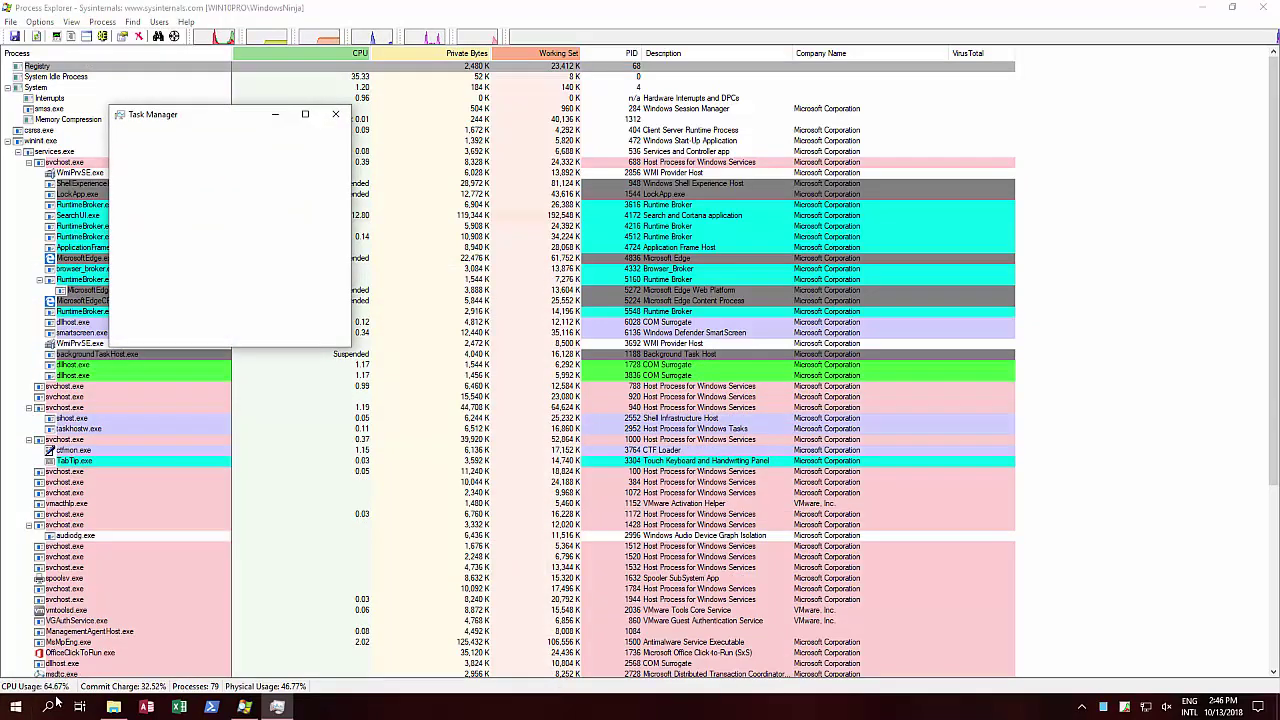
pyautogui.click(124, 329)
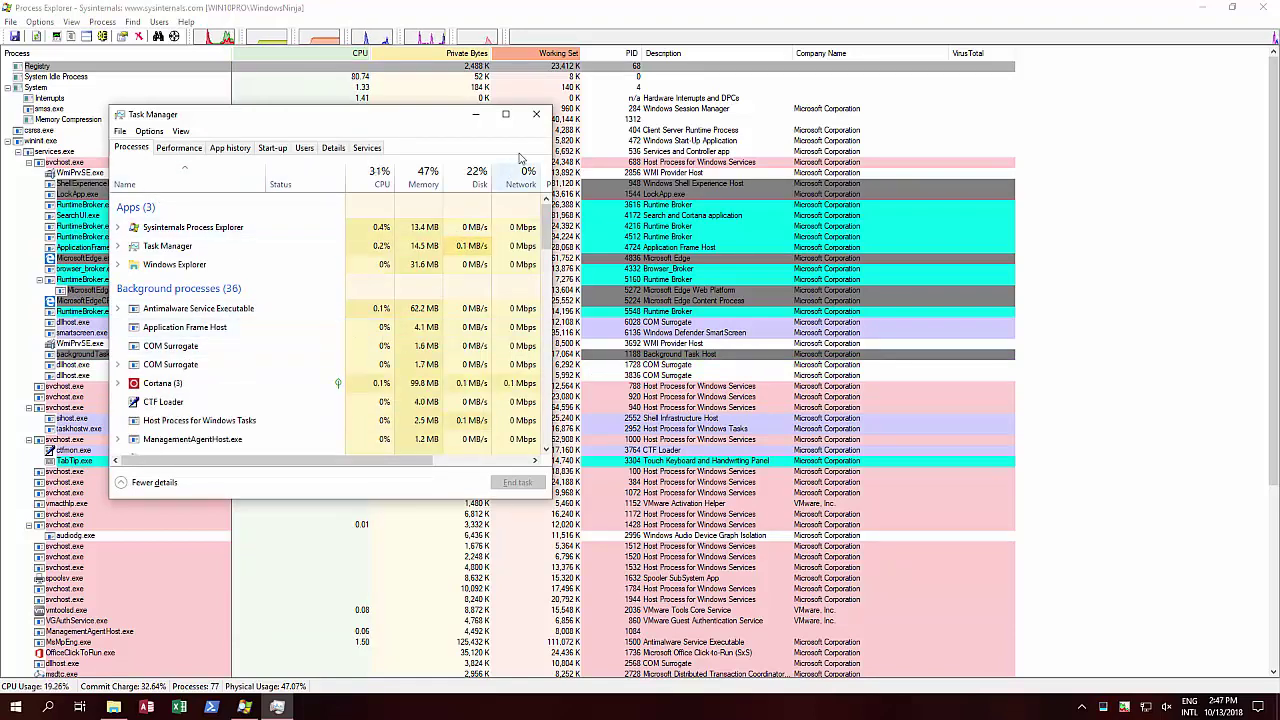
pyautogui.click(537, 117)
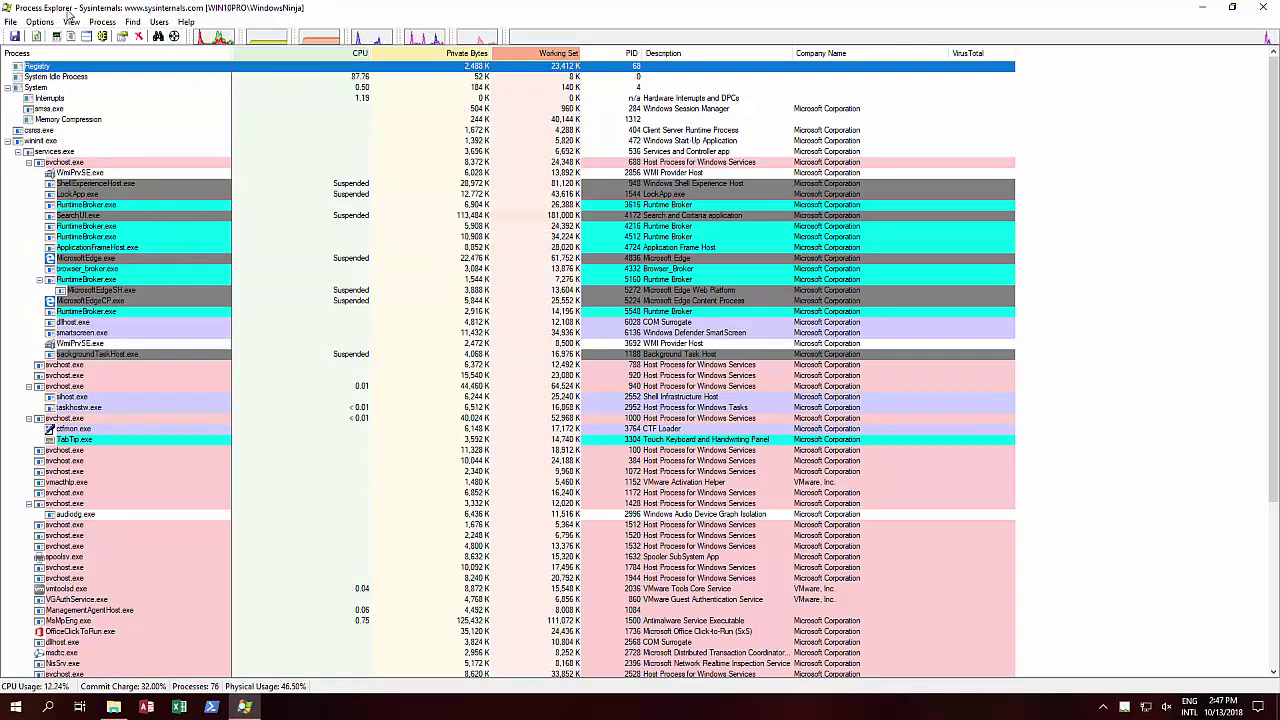
# - Turn on the Replace Task Manager option and close Process Explorer
pyautogui.click(40, 21)
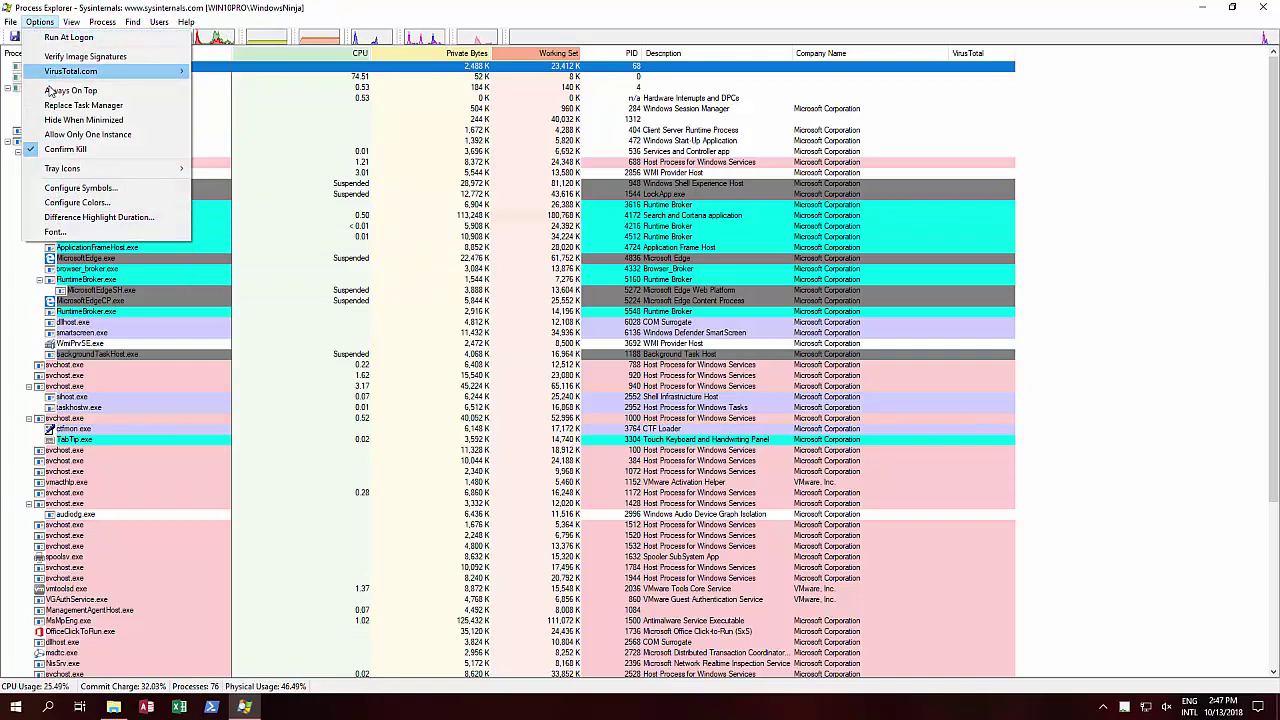
pyautogui.click(55, 105)
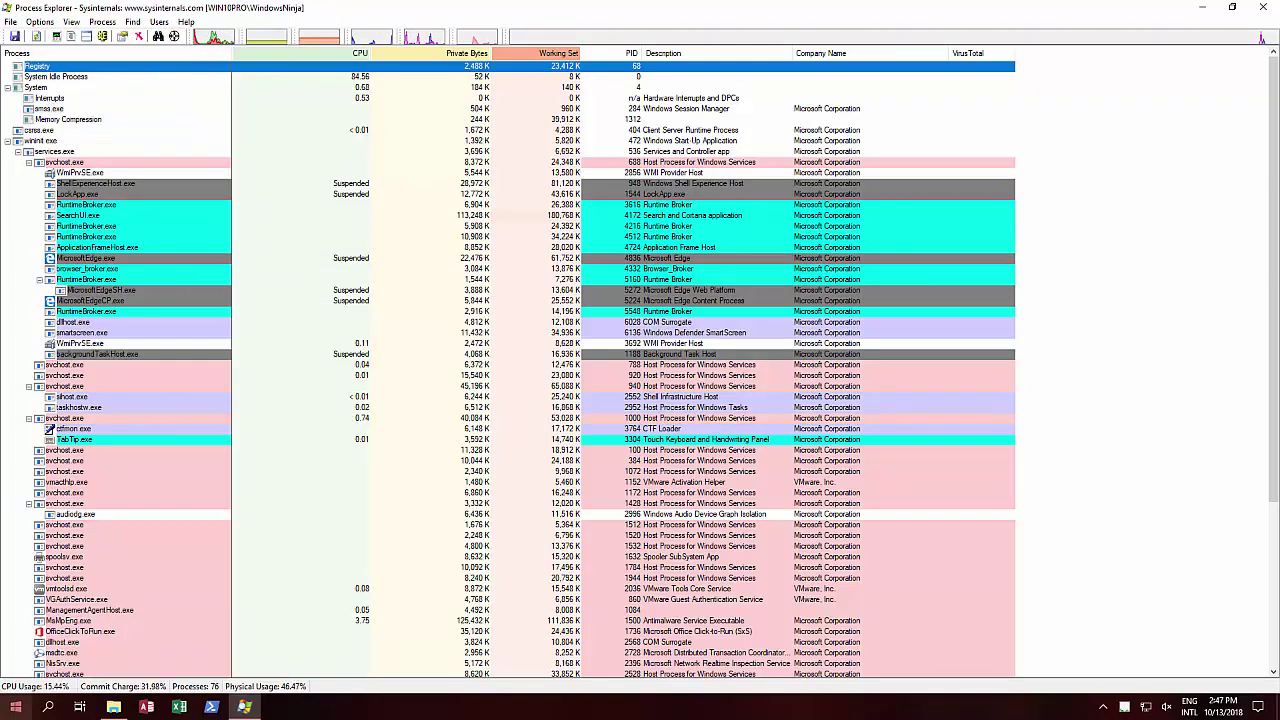
pyautogui.click(16, 707)
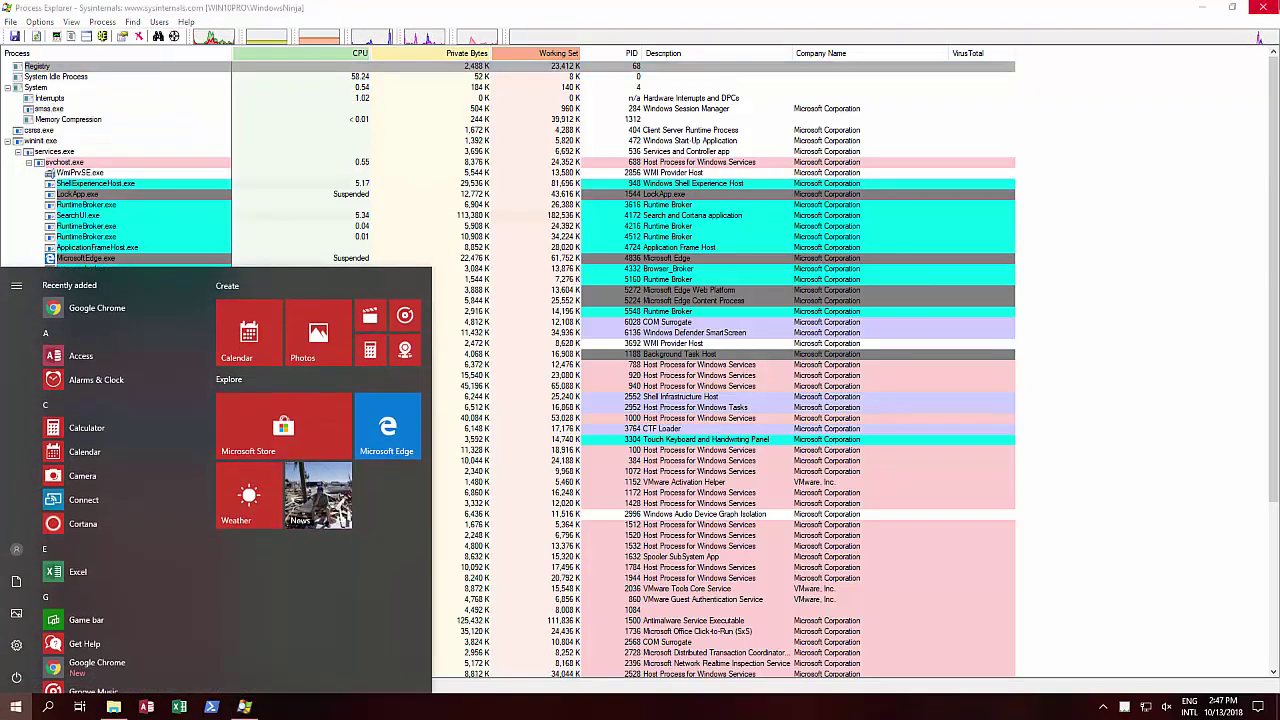
pyautogui.click(1262, 8)
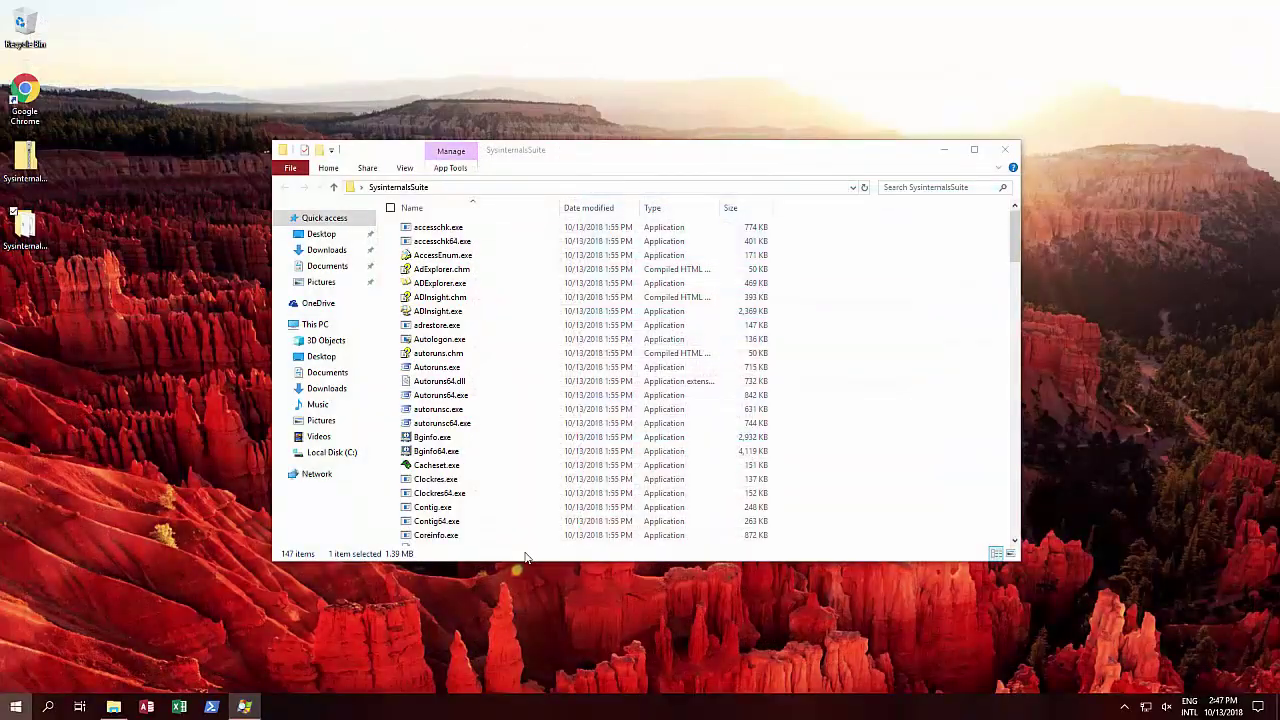
# - Search Windows for "task" and launch the Task Manager result to test the replacement
pyautogui.click(16, 708)
pyautogui.write('task')
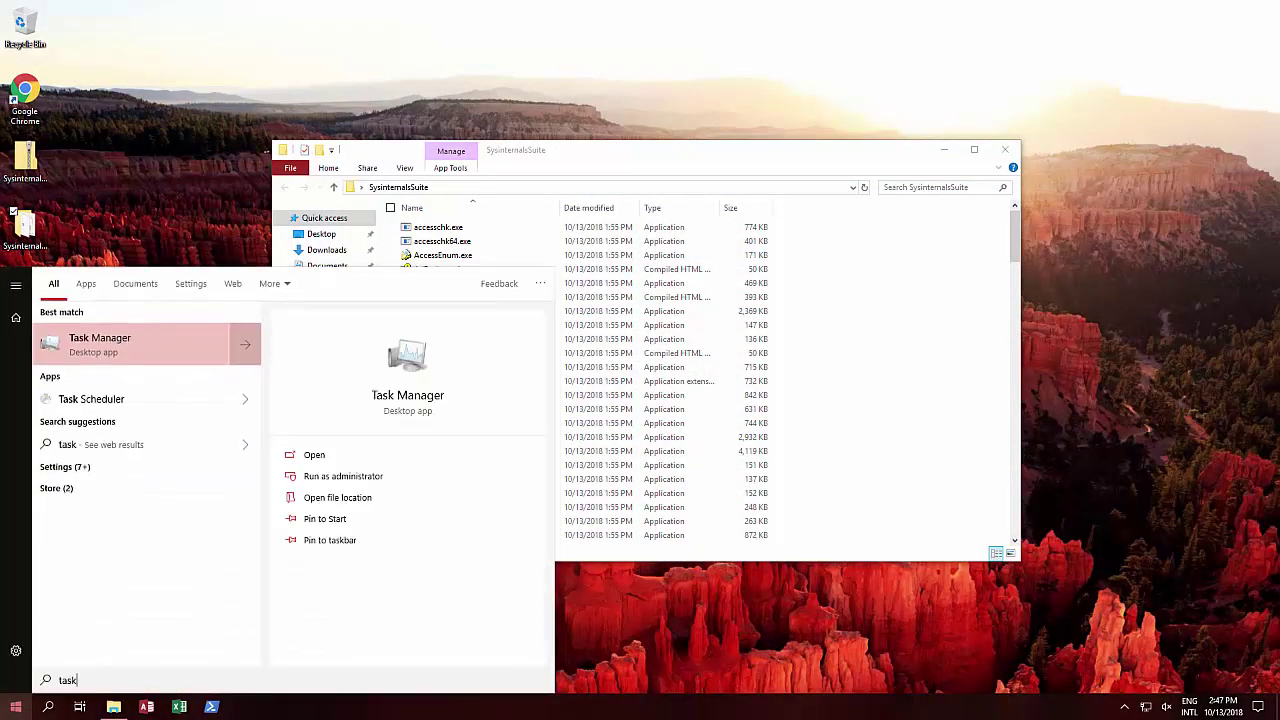
pyautogui.press('Return')
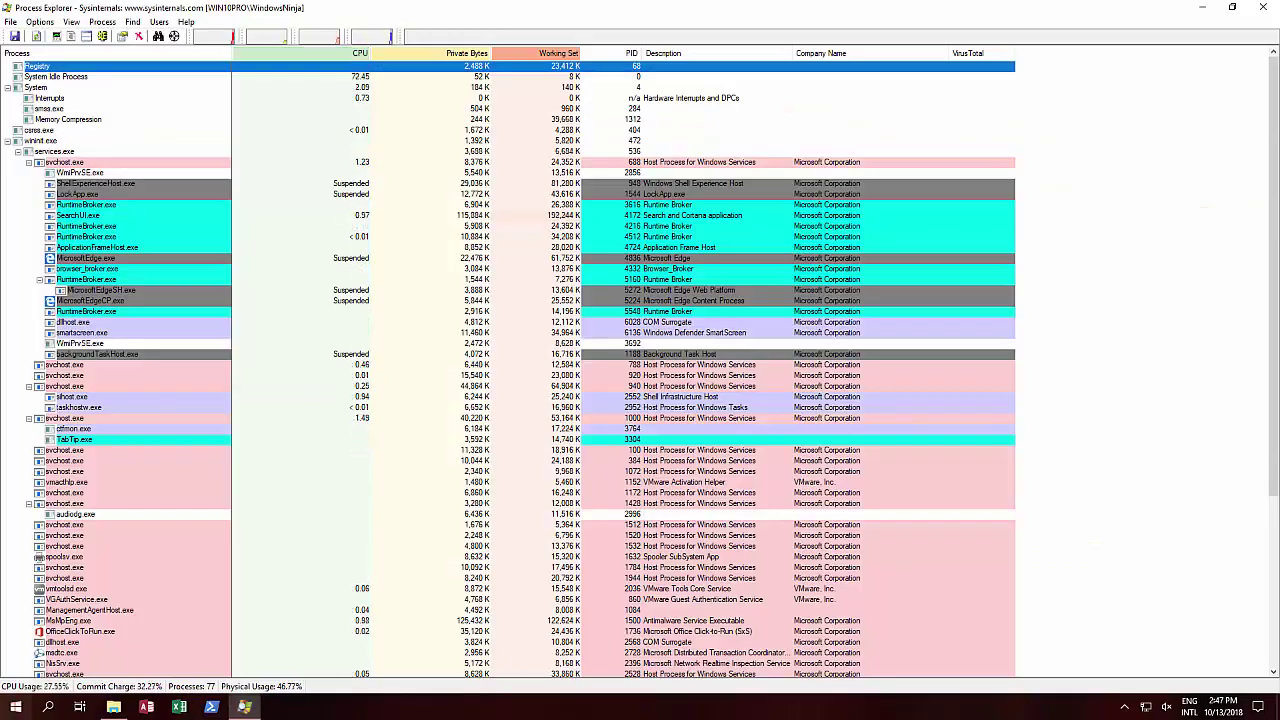
# - Look at the Replace Task Manager option in this Process Explorer instance and close the program
pyautogui.click(40, 22)
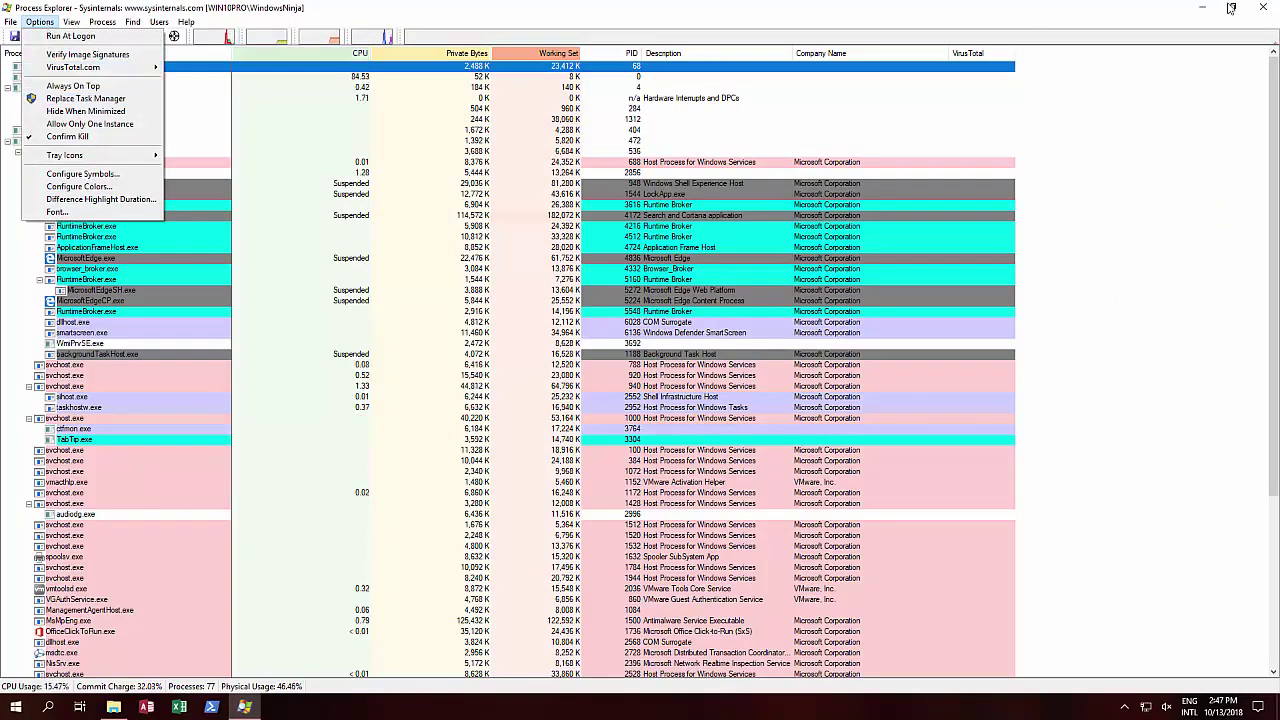
pyautogui.click(1265, 8)
pyautogui.click(1265, 8)
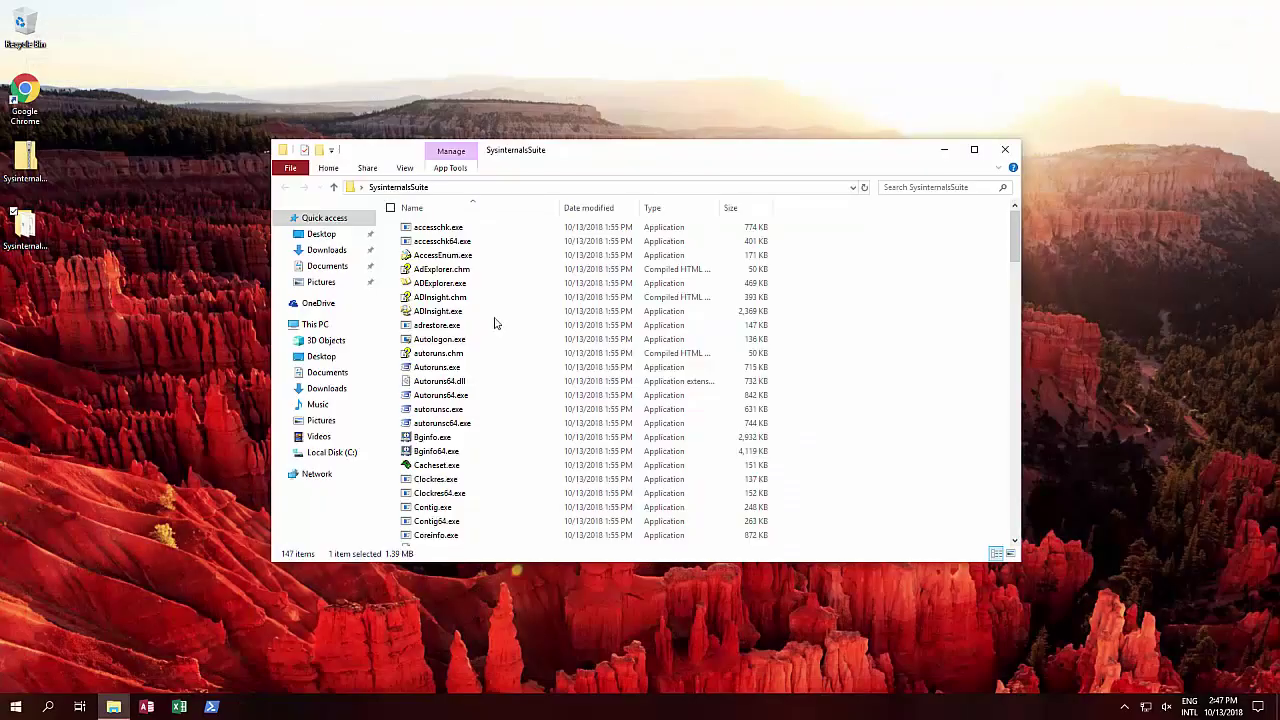
# - Find procexp.exe in the SysinternalsSuite folder and run it as administrator
pyautogui.scroll(-10, 530, 330)
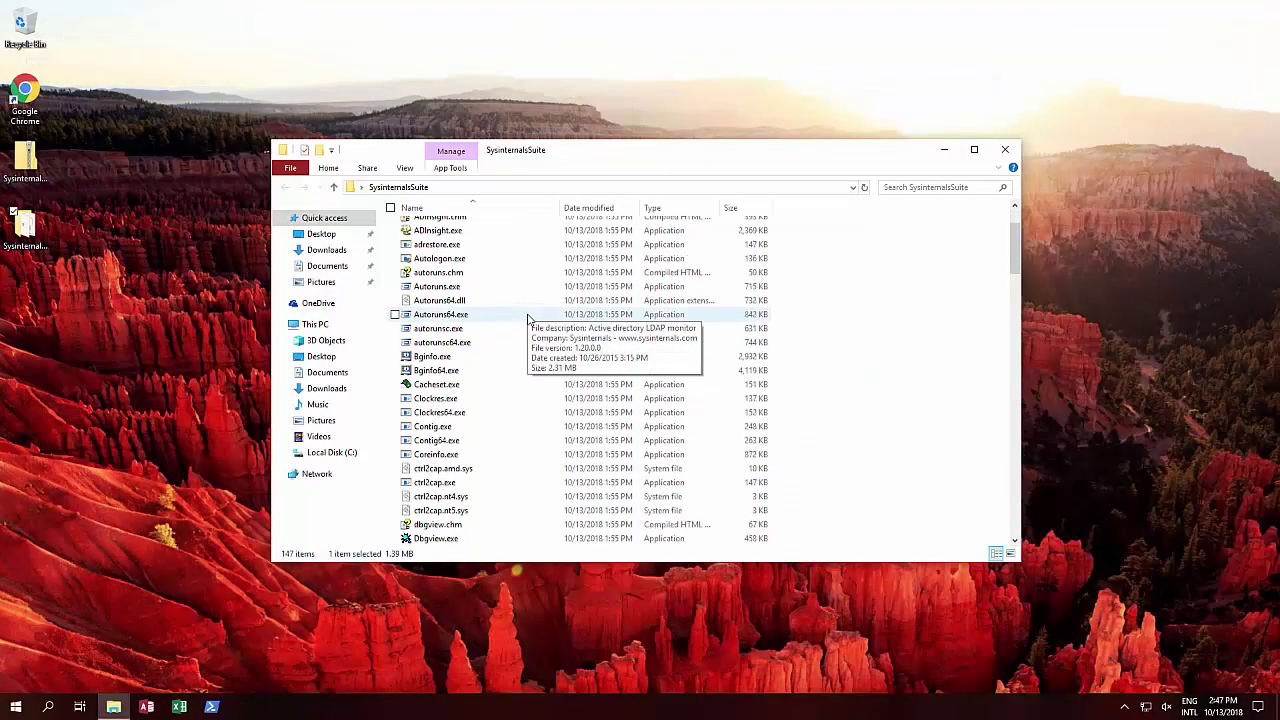
pyautogui.scroll(-15, 530, 350)
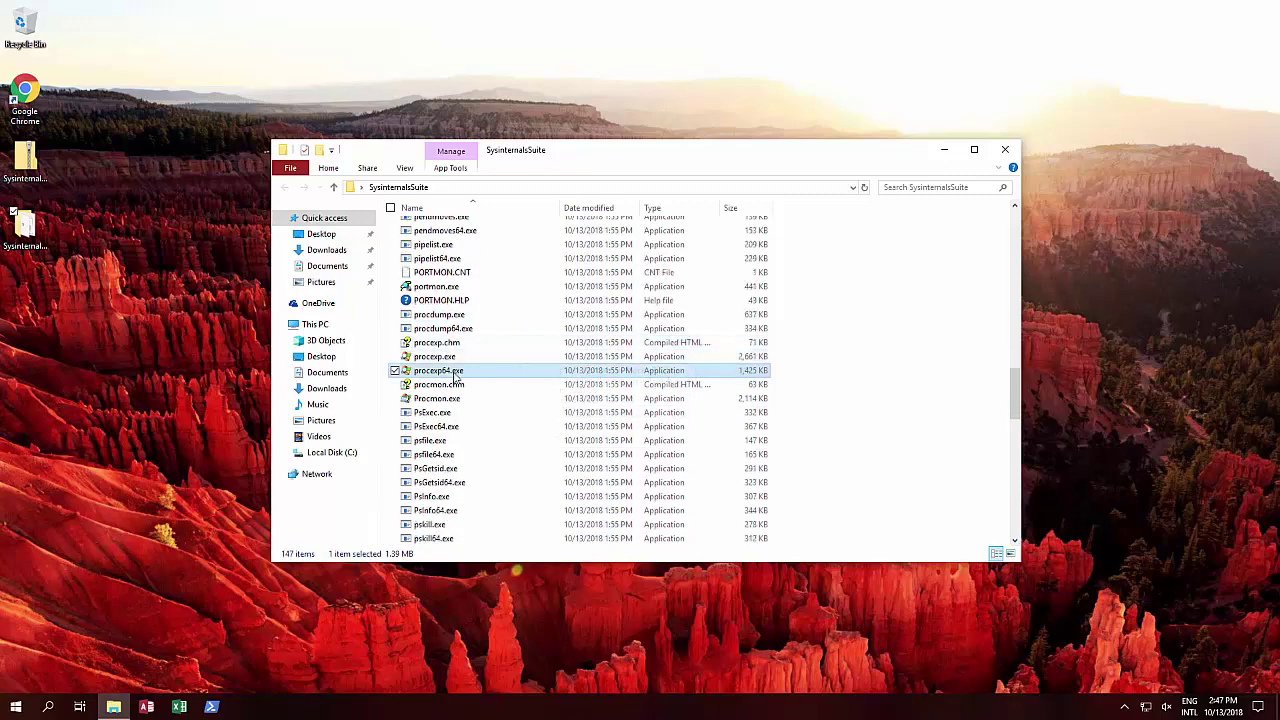
pyautogui.click(441, 358)
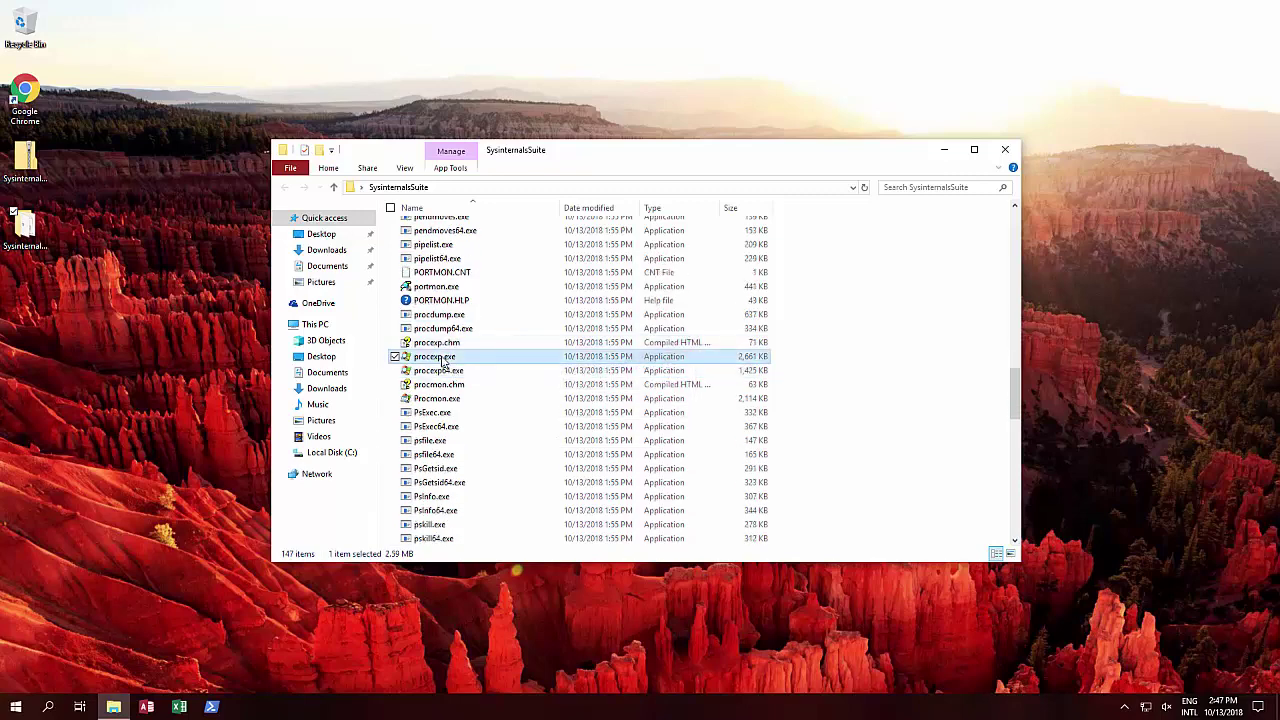
pyautogui.rightClick(445, 358)
pyautogui.click(350, 381)
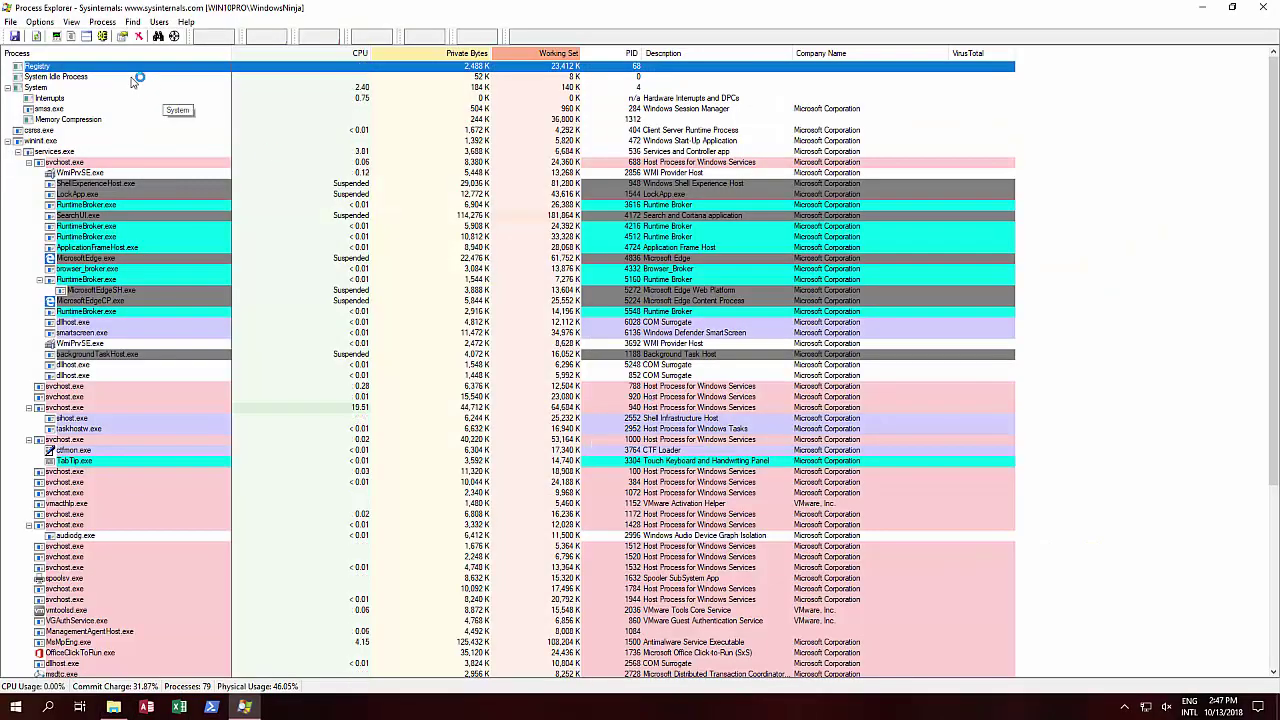
# - Turn off the Replace Task Manager option to restore the default Windows Task Manager
pyautogui.click(42, 22)
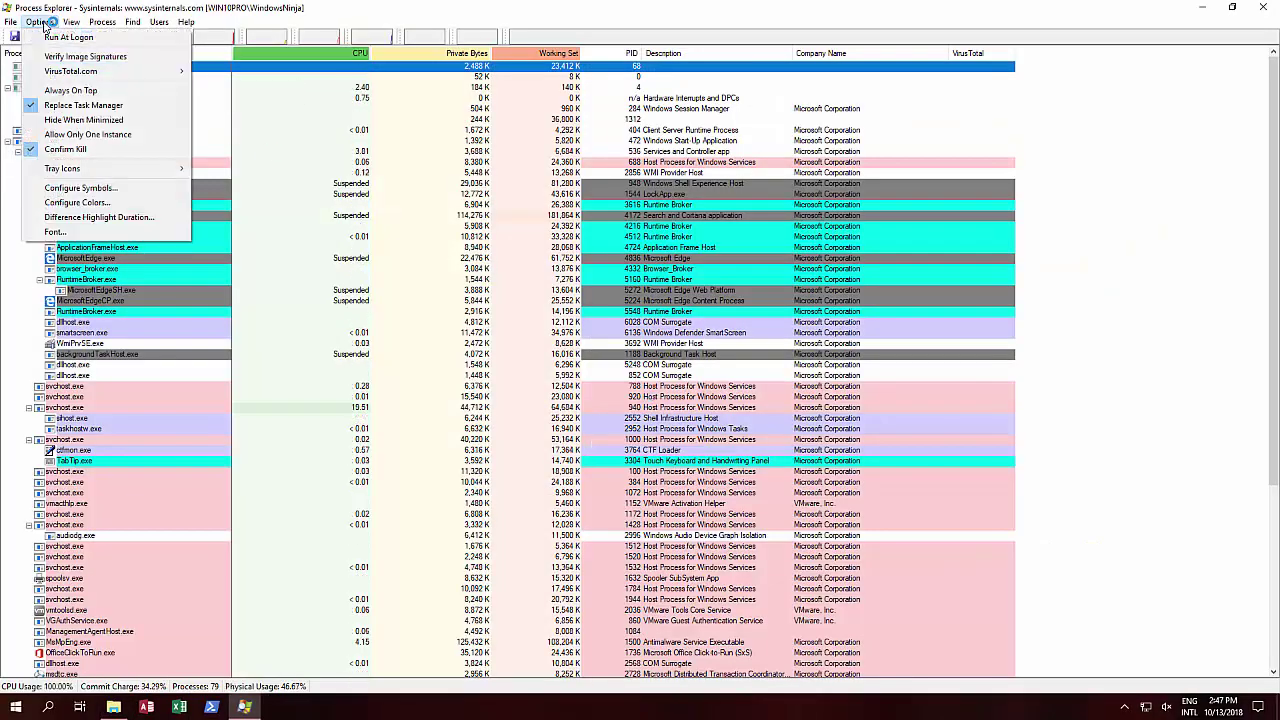
pyautogui.click(36, 105)
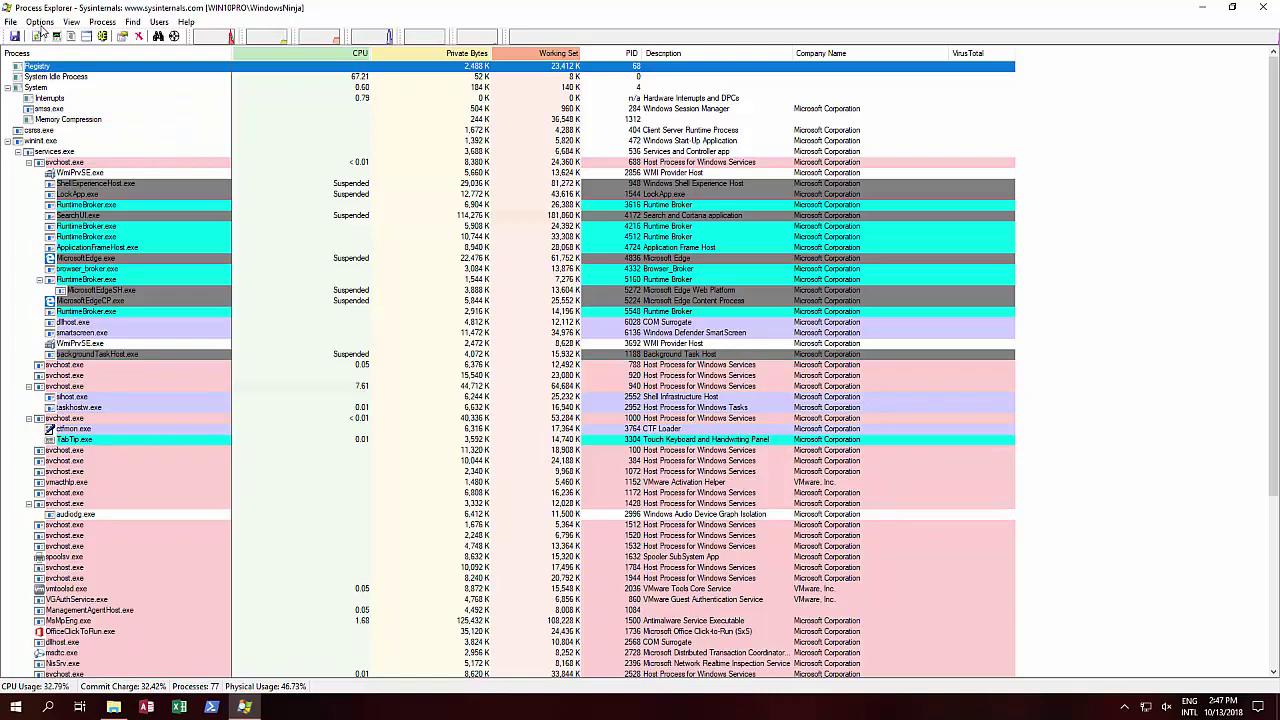
# - Turn on the Replace Task Manager option and switch it off again to keep the default Windows Task Manager
pyautogui.click(40, 22)
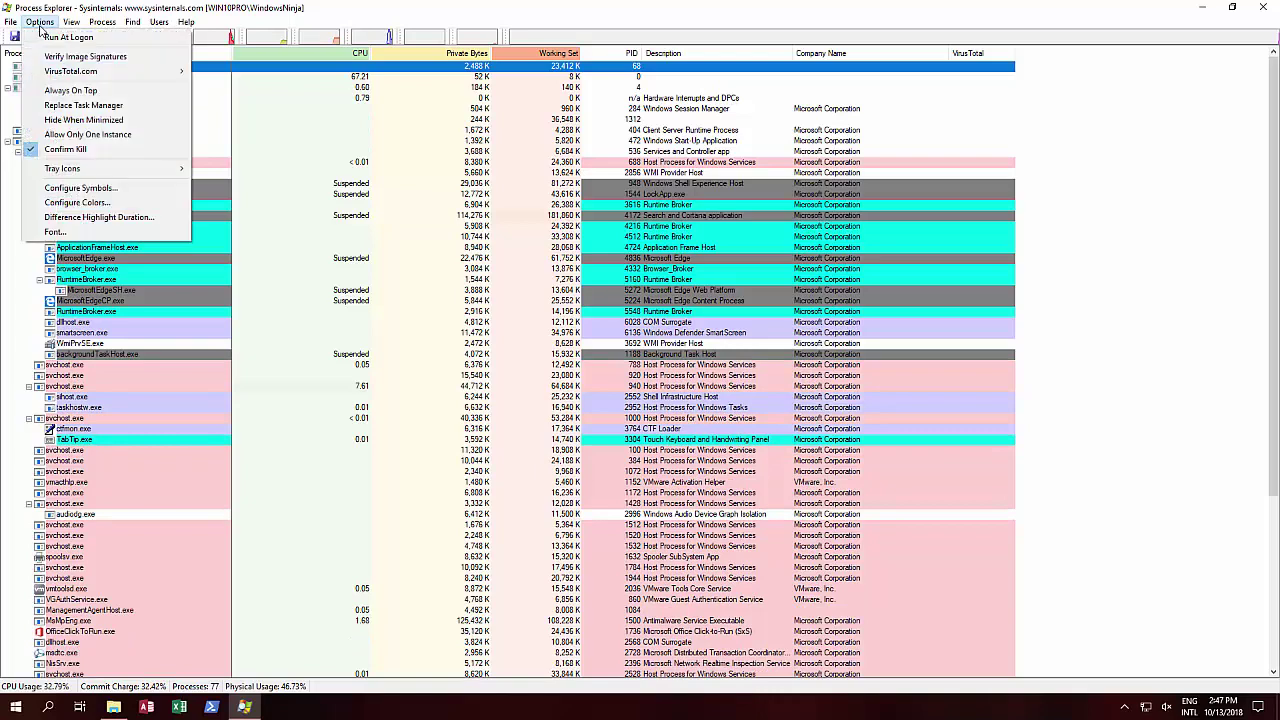
pyautogui.click(54, 108)
pyautogui.click(40, 22)
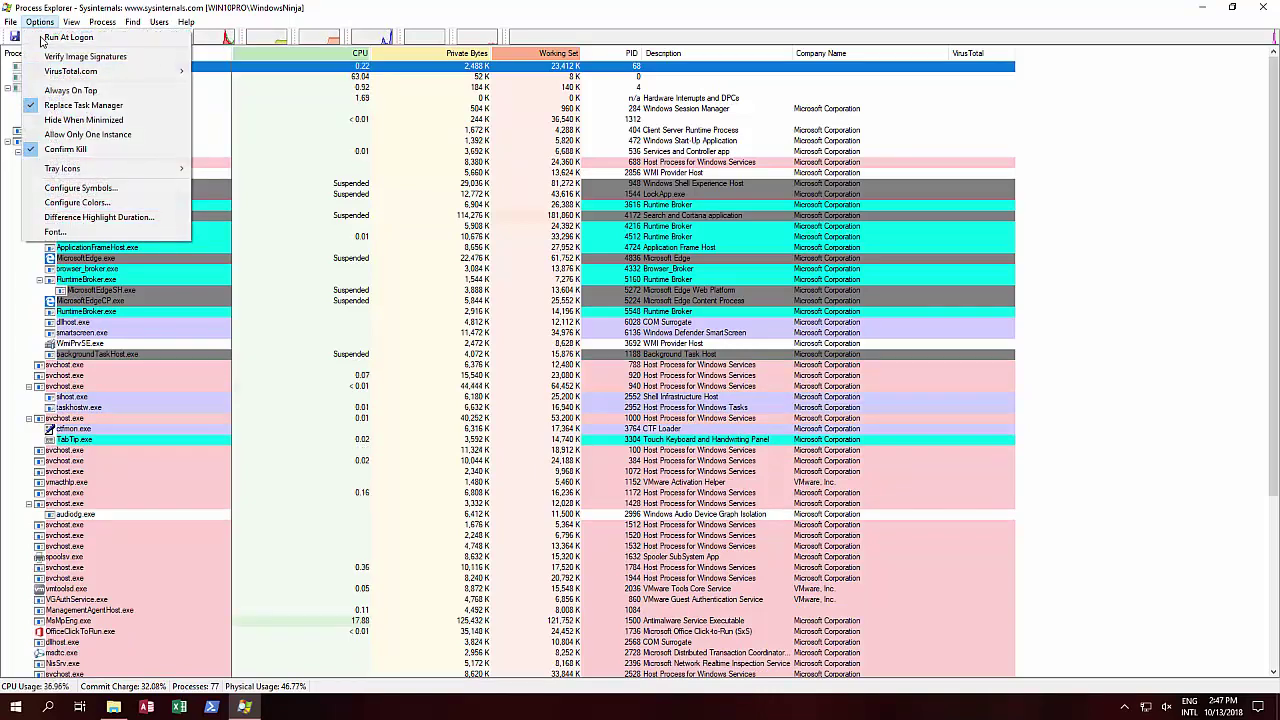
pyautogui.click(30, 106)
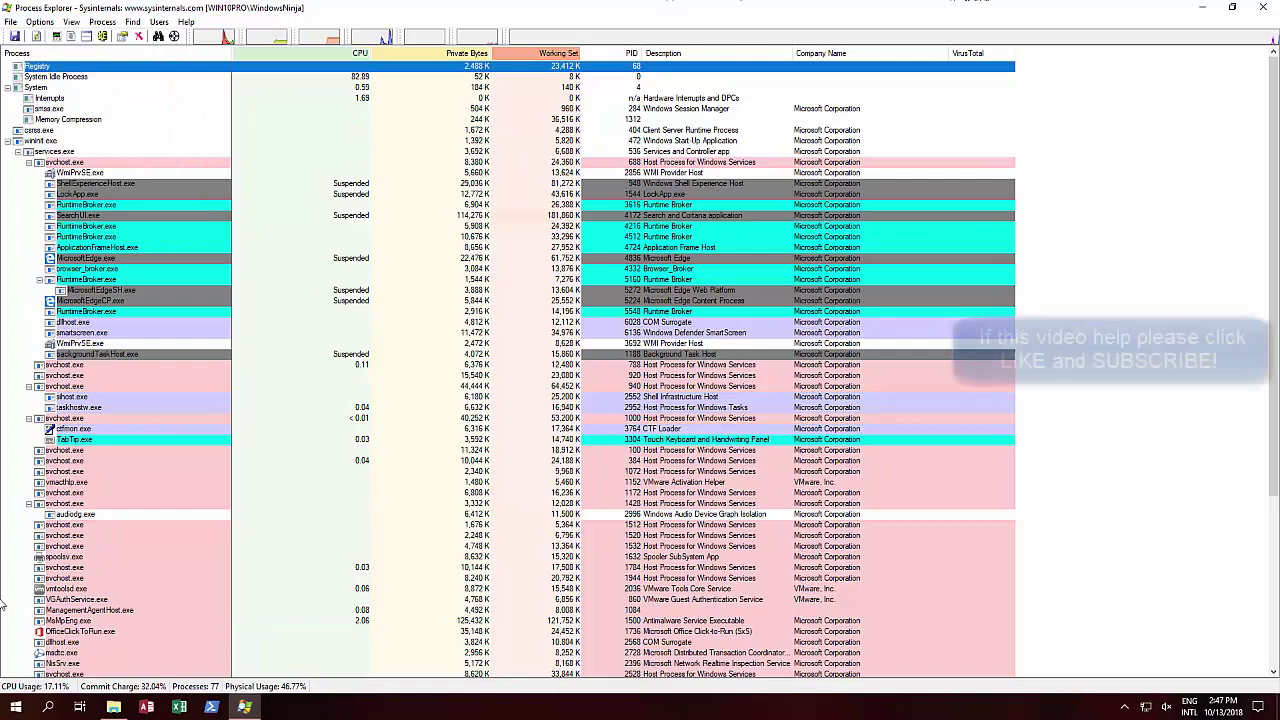
# - Search Windows for "task", launch Task Manager to check which program opens, and close it
pyautogui.click(14, 708)
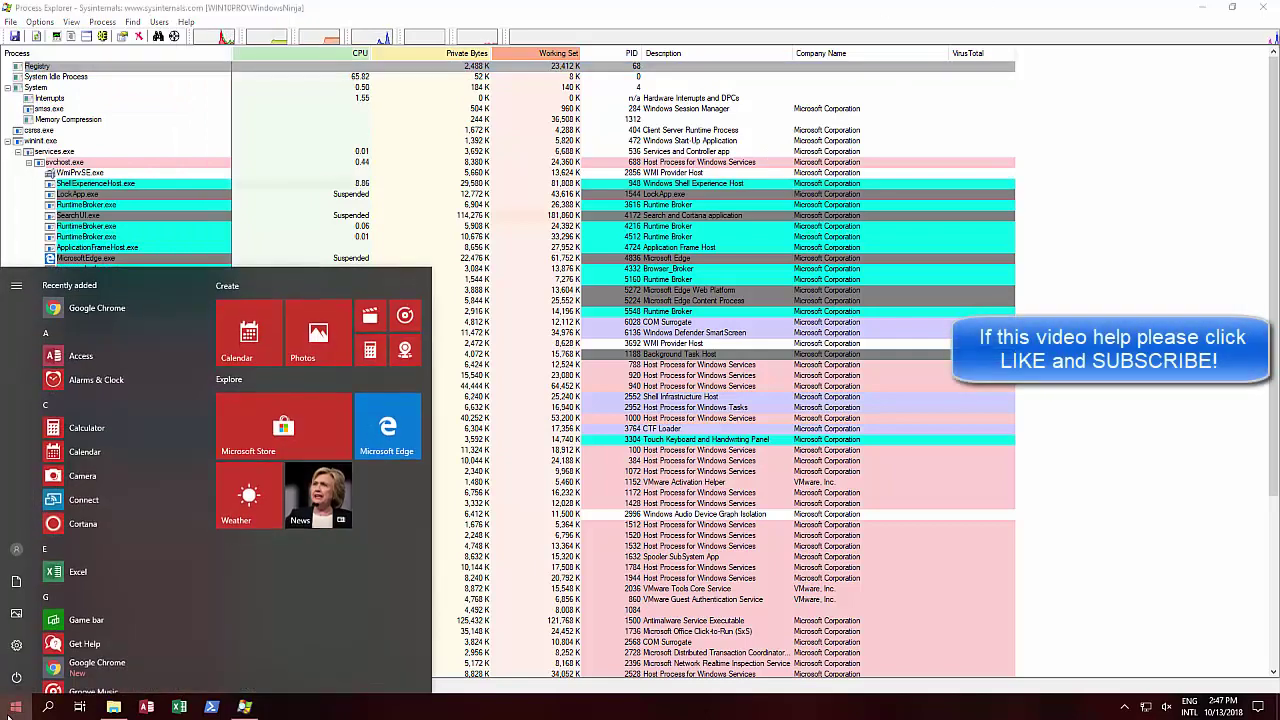
pyautogui.click(10, 710)
pyautogui.write('task')
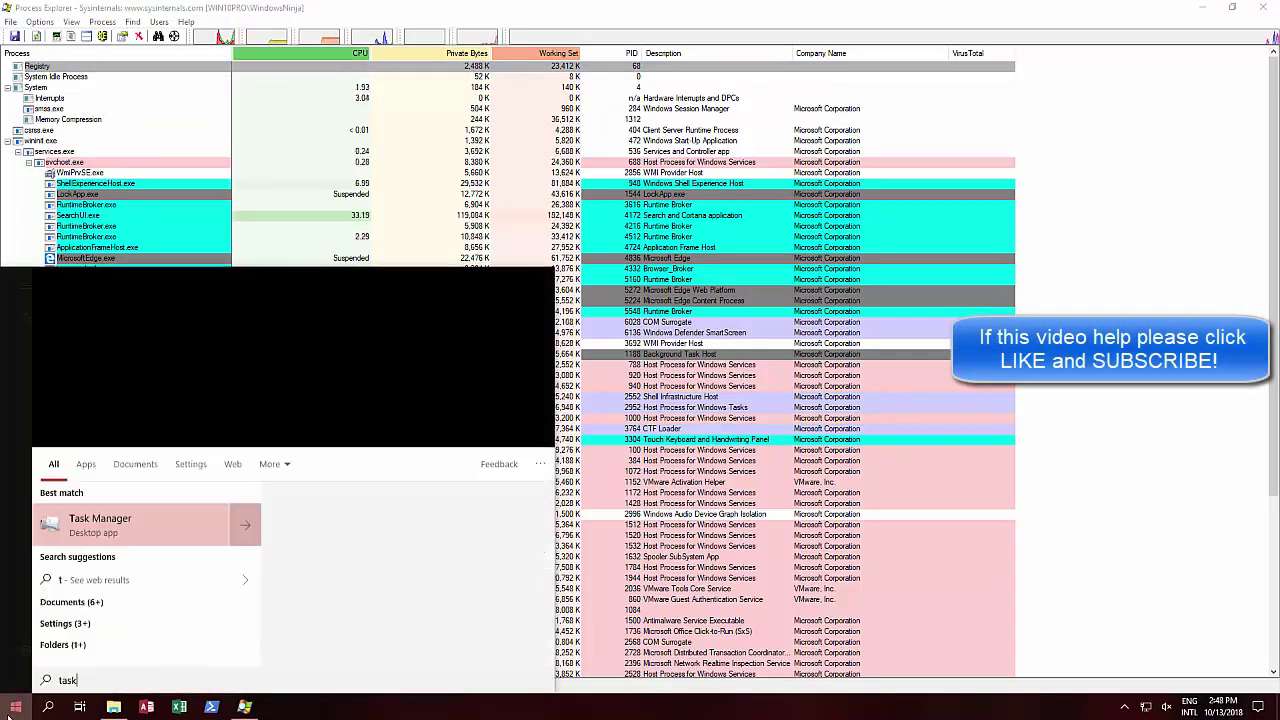
pyautogui.press('Return')
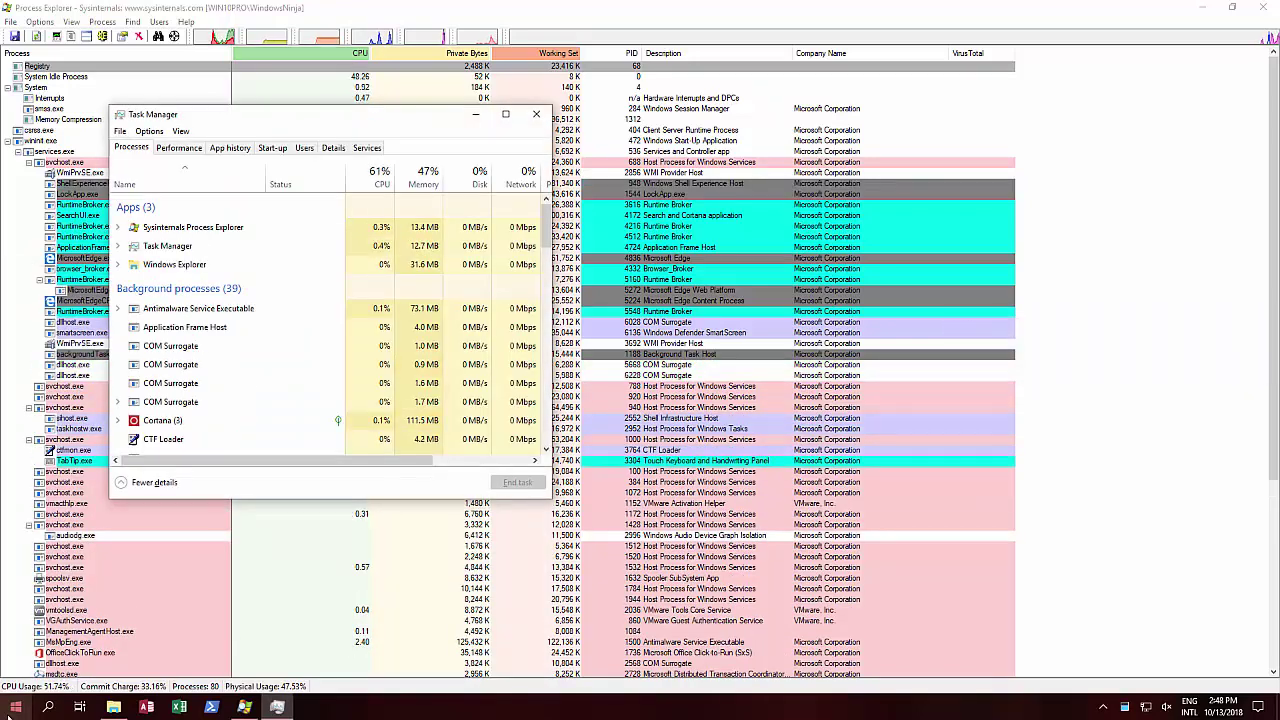
pyautogui.hotkey('alt', 'F4')
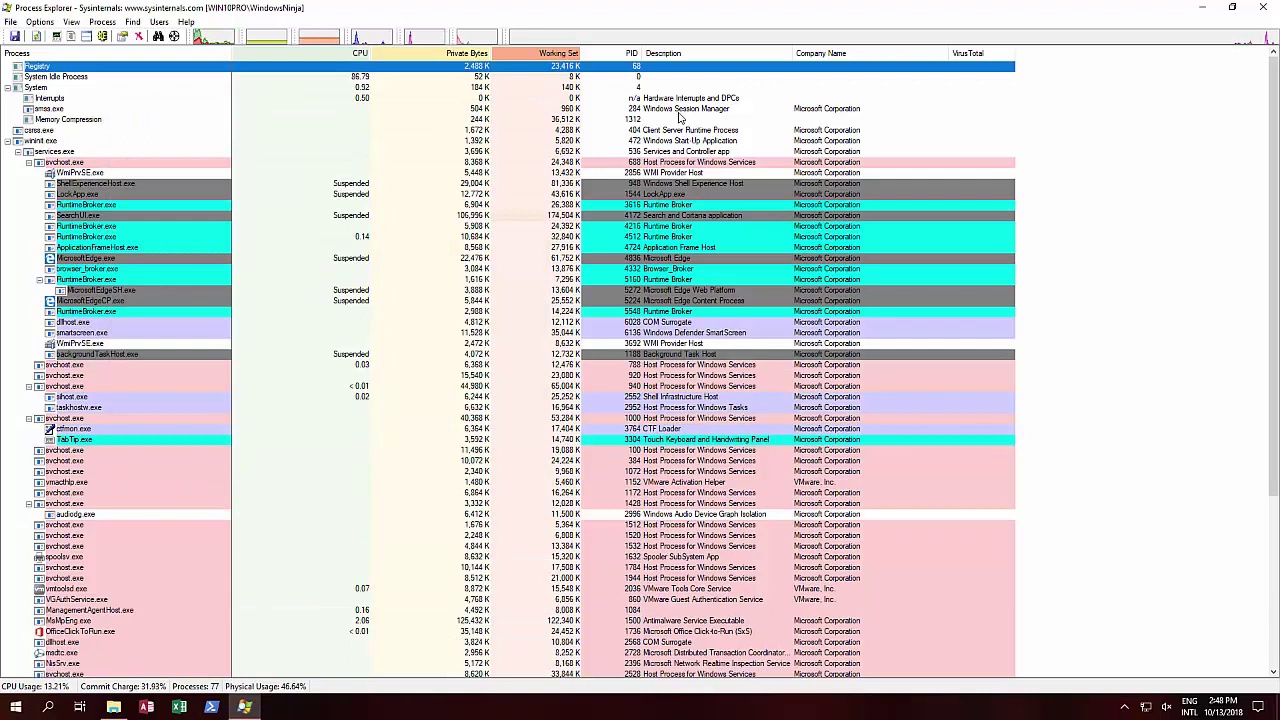